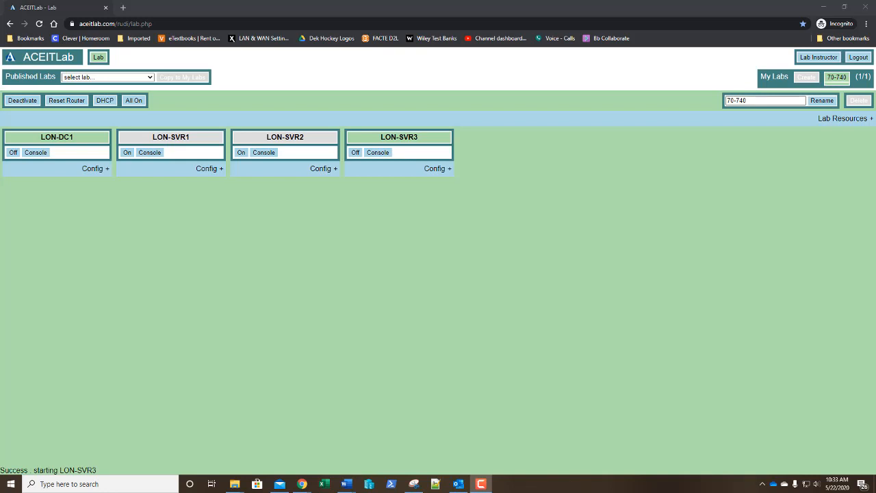
# Step: Open the LON-DC1 console and sign in to the Administrator account by entering the account password
pyautogui.click(36, 156)
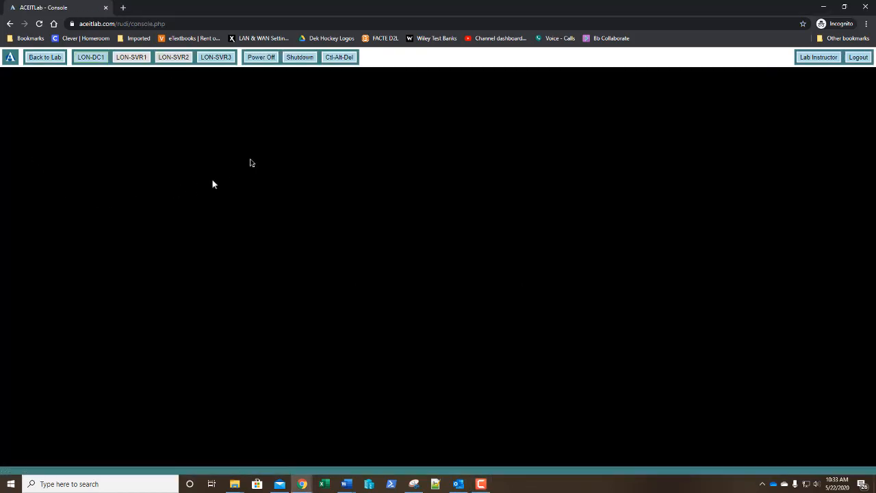
pyautogui.click(347, 60)
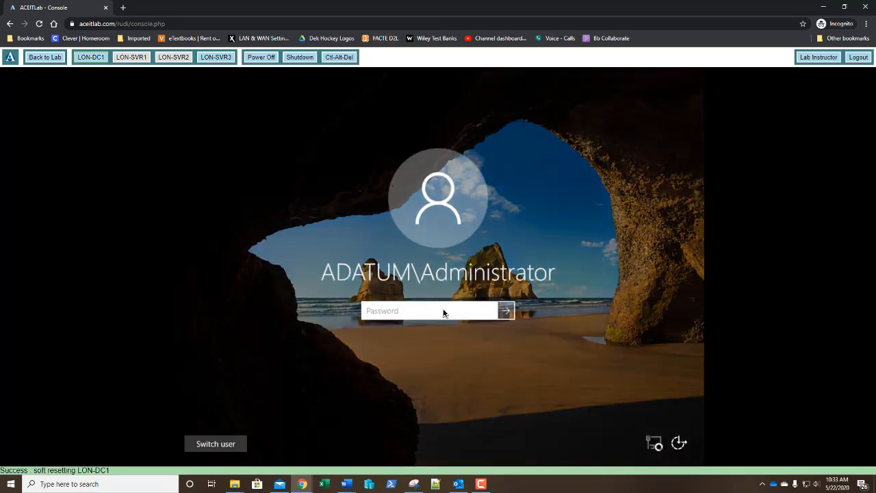
pyautogui.write('Pa55w.rd')
pyautogui.press('Return')
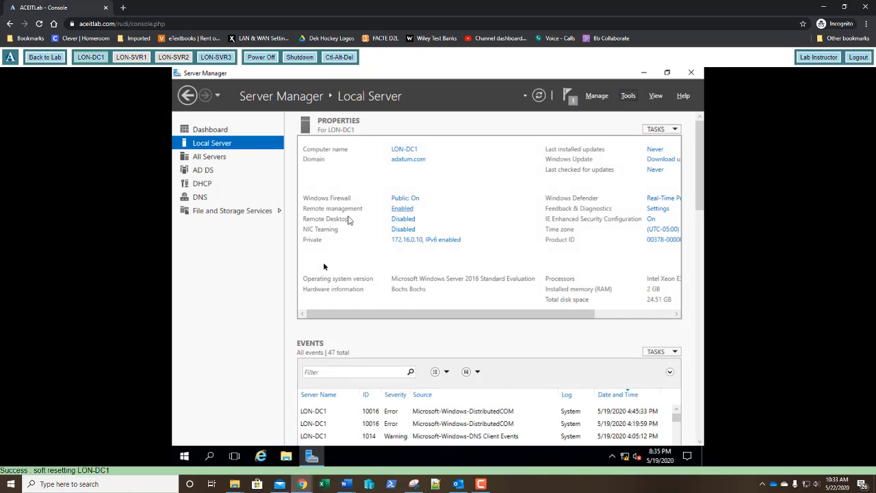
# Step: Switch to the LON-SVR3 console, sign in as administrator with the account password, and close the open Control Panel window
pyautogui.click(214, 60)
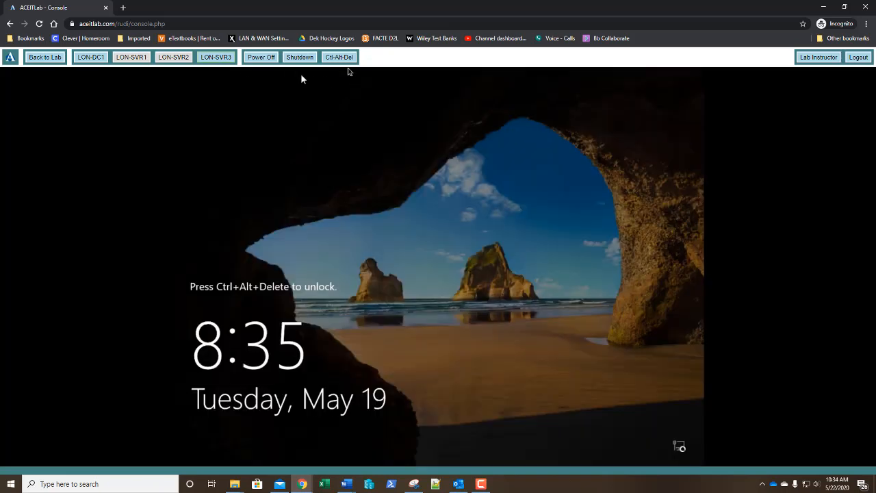
pyautogui.click(343, 59)
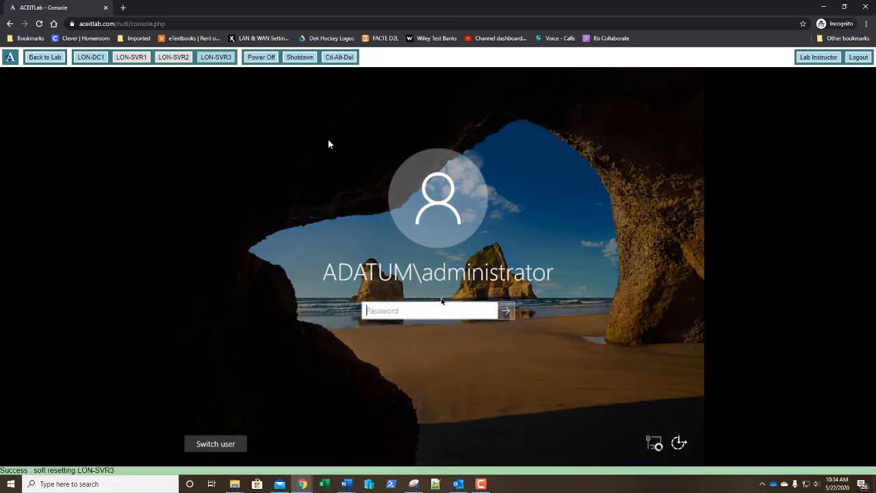
pyautogui.write('Pa$$w0rd')
pyautogui.press('Return')
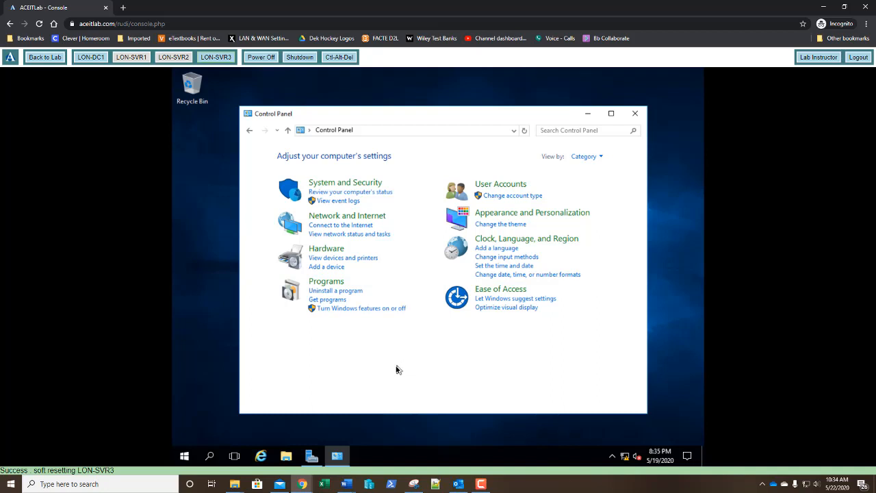
pyautogui.click(636, 118)
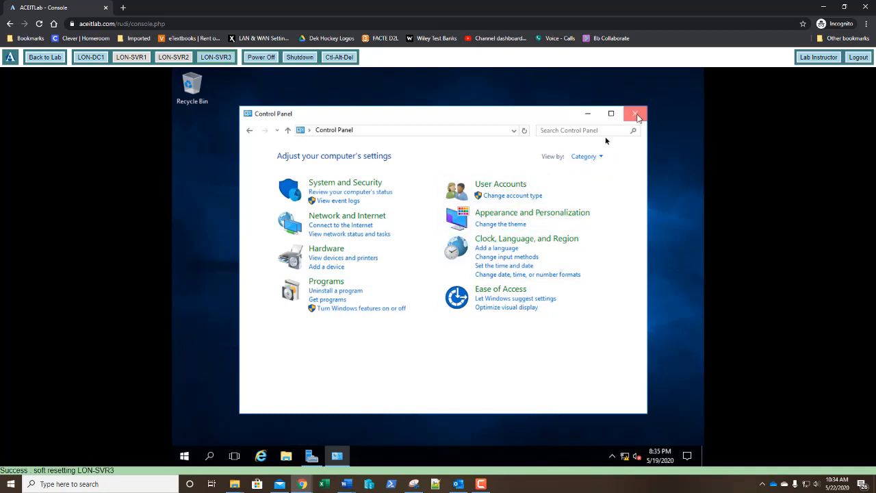
pyautogui.click(605, 144)
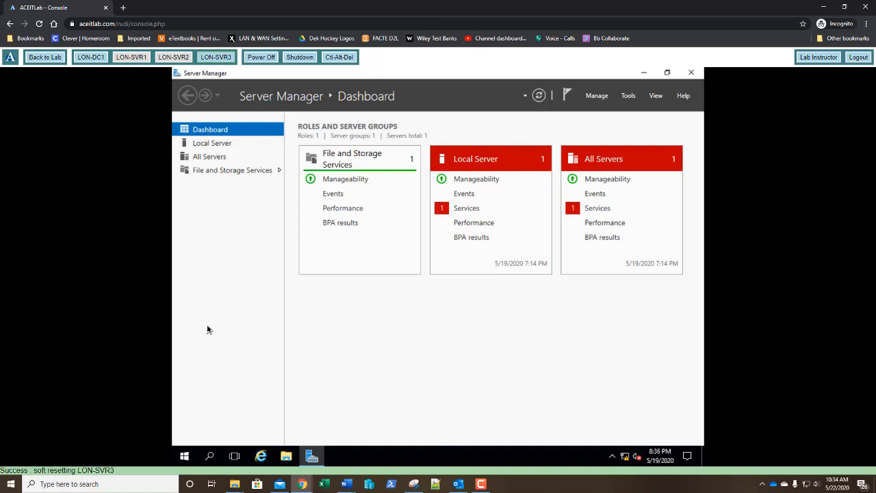
# Step: On LON-SVR3, open the Start personalization settings and go to the choice of which folders appear on Start
pyautogui.click(185, 460)
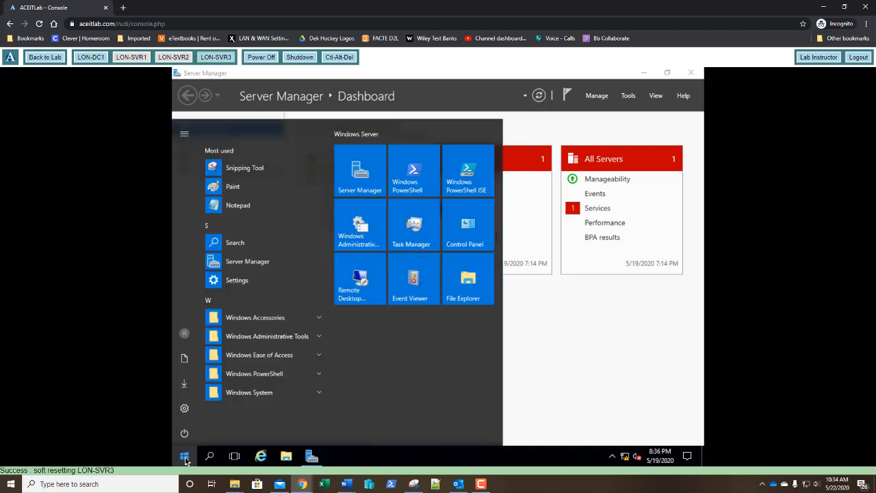
pyautogui.click(184, 410)
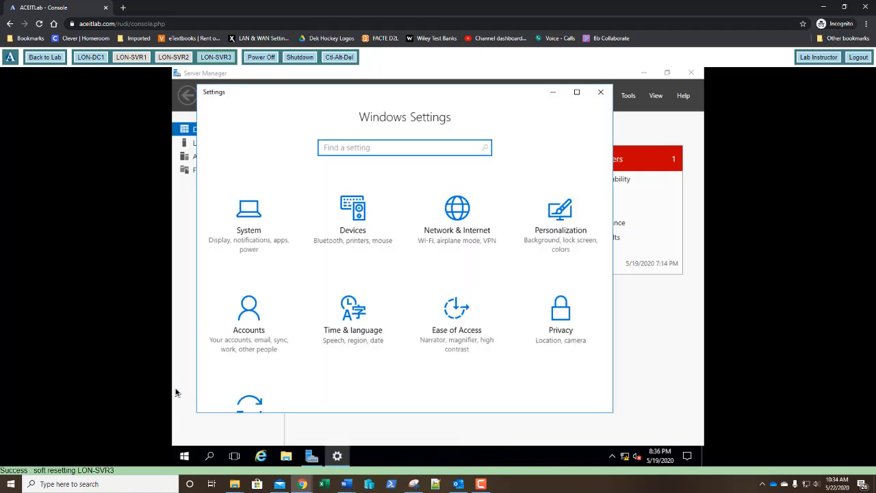
pyautogui.click(558, 218)
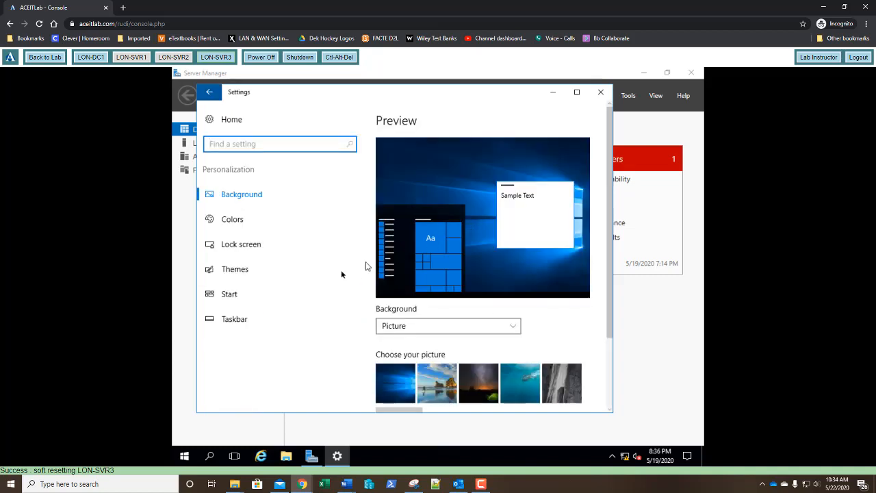
pyautogui.click(232, 295)
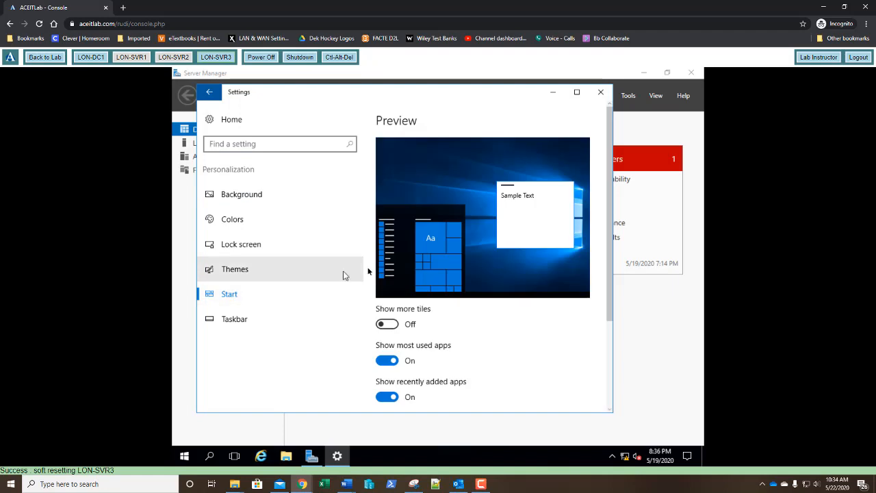
pyautogui.scroll(-3, 518, 260)
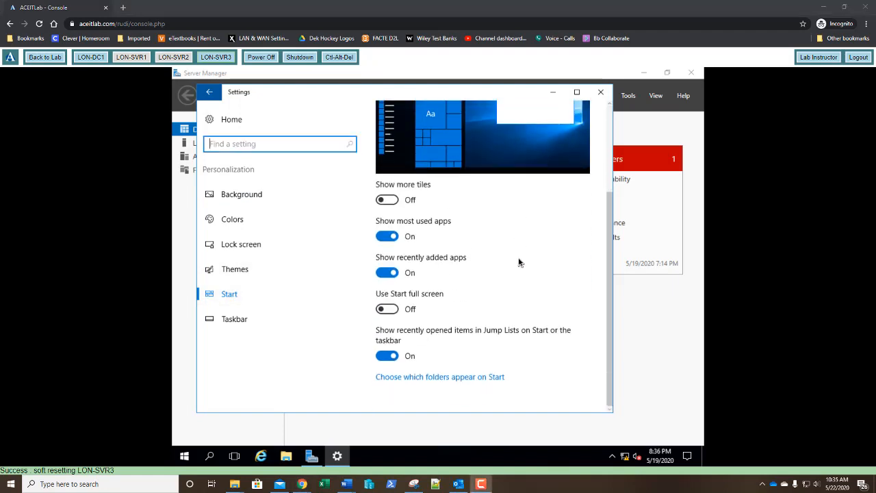
pyautogui.click(467, 380)
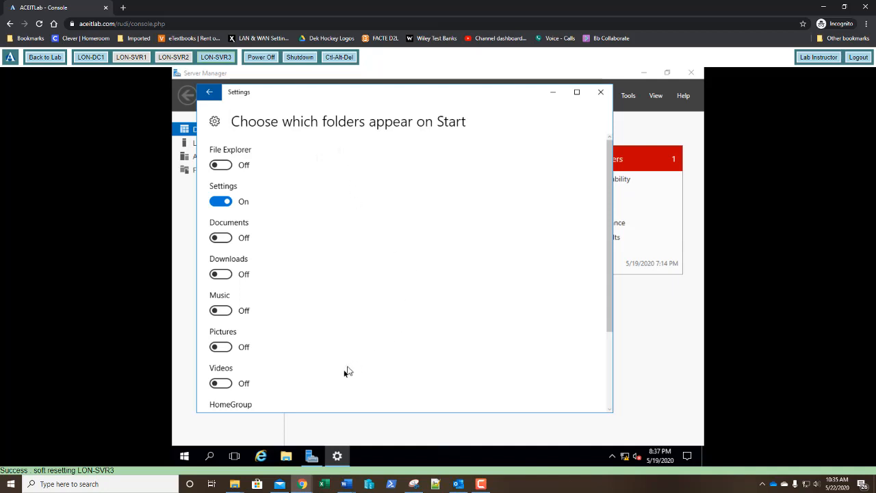
# Step: Turn on Documents and Downloads as folders shown on Start, checking the Start menu before and after the change
pyautogui.click(185, 457)
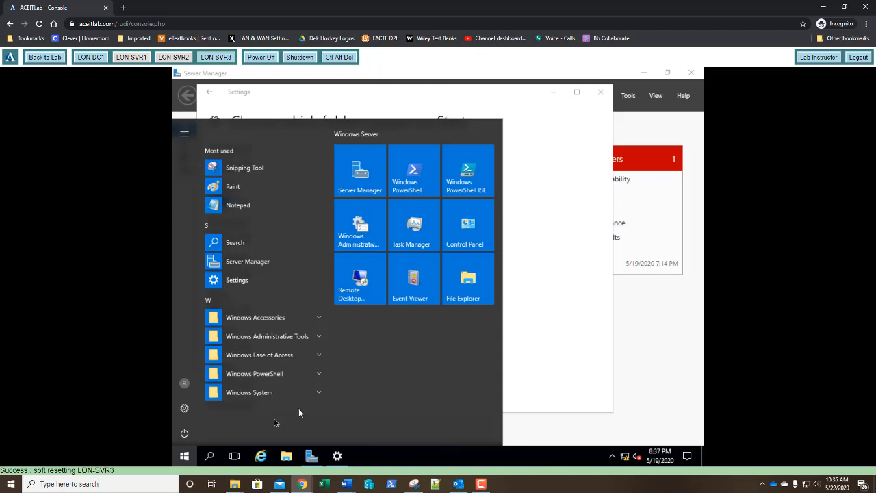
pyautogui.click(185, 457)
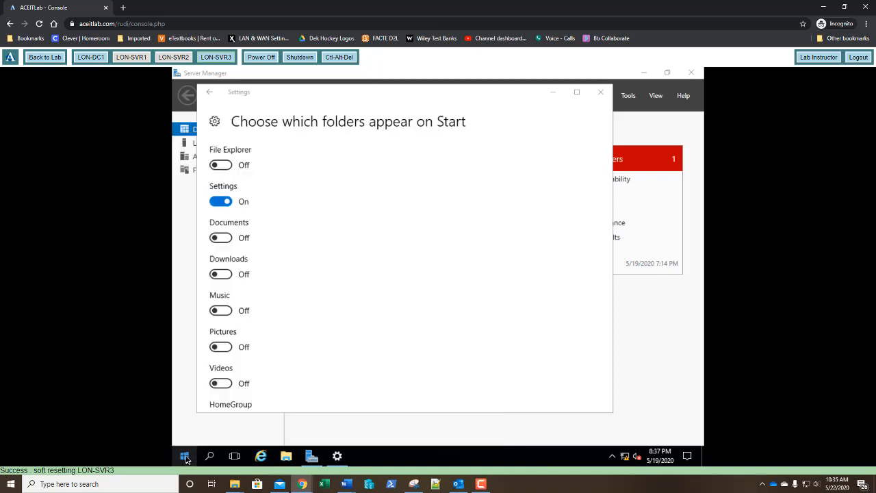
pyautogui.click(219, 237)
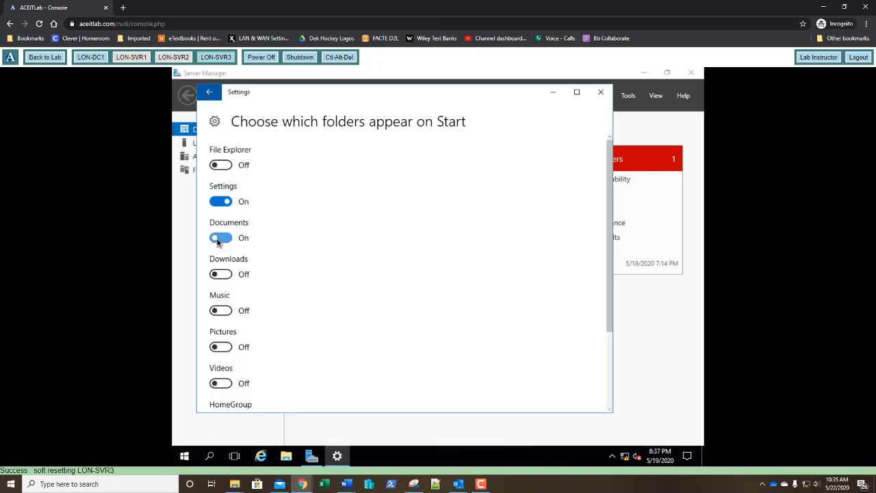
pyautogui.click(225, 276)
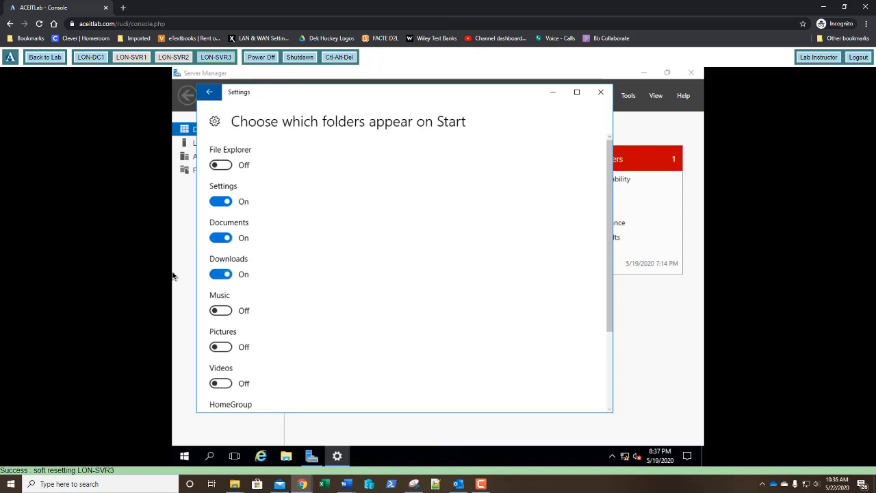
pyautogui.click(185, 460)
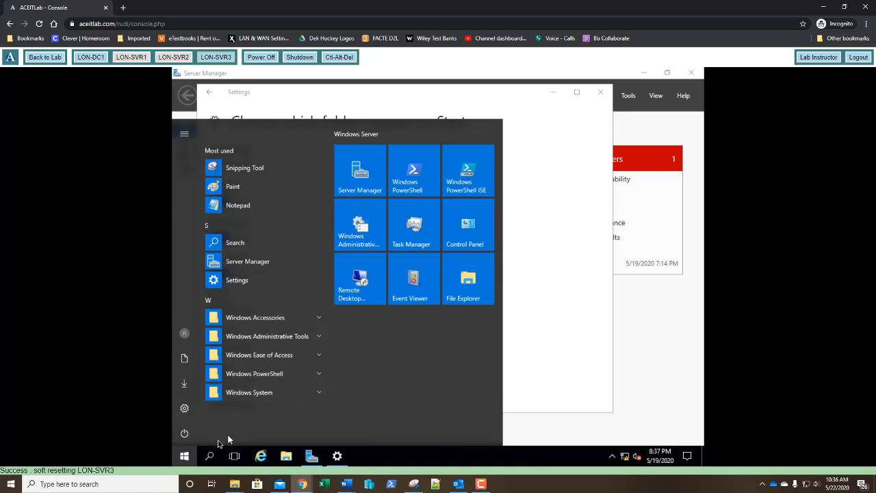
pyautogui.click(184, 458)
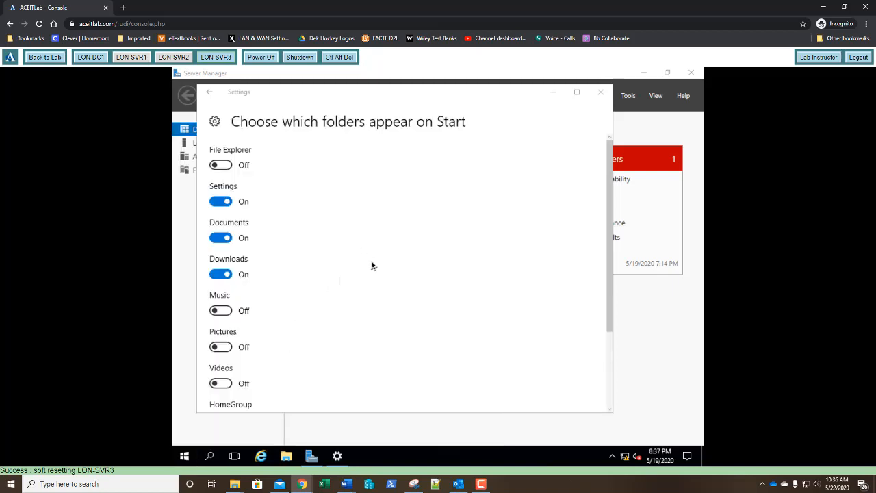
# Step: Return to the Windows Settings home, review the date and time options under Time & language, and close Settings
pyautogui.click(209, 94)
pyautogui.click(209, 95)
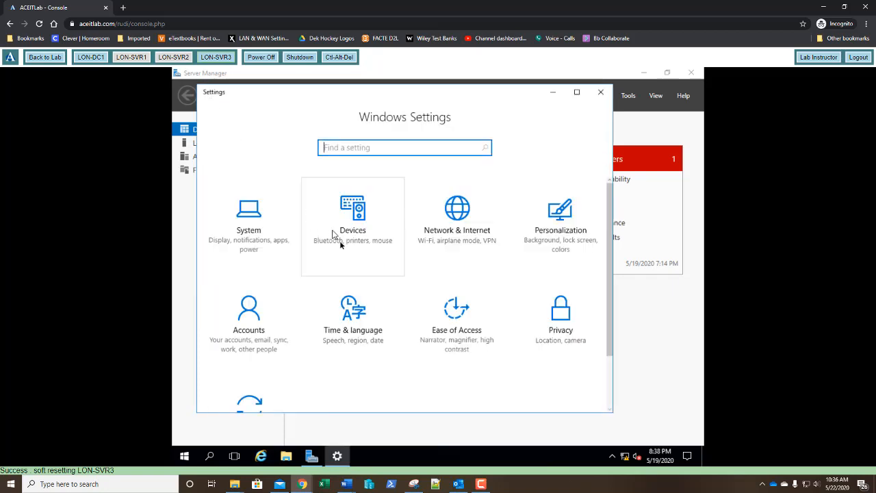
pyautogui.click(367, 326)
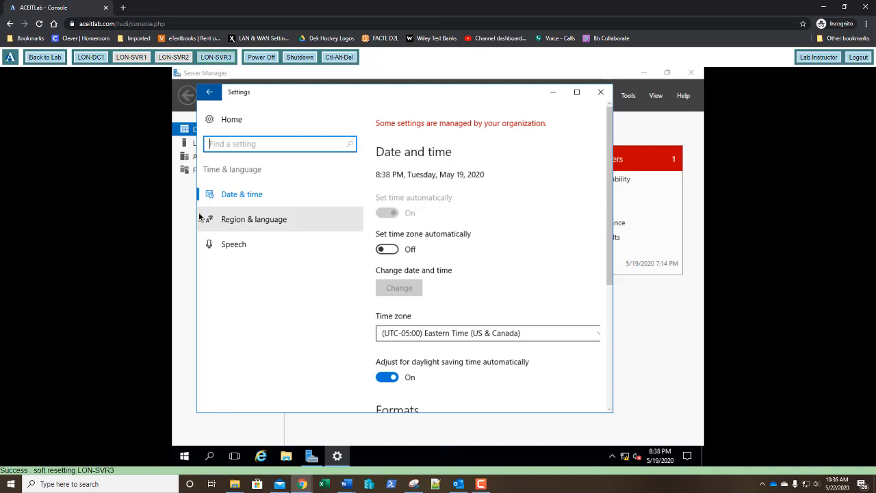
pyautogui.click(602, 93)
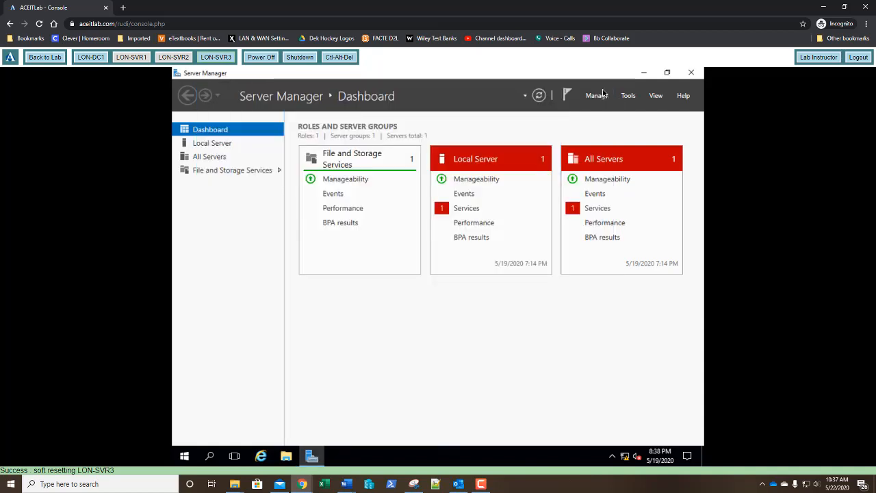
# Step: Open Control Panel and view the server's basic System information under System and Security
pyautogui.rightClick(184, 457)
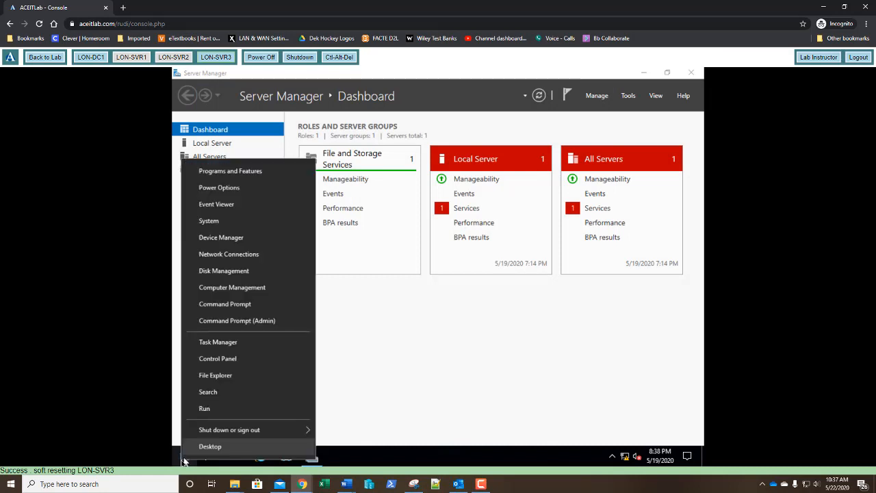
pyautogui.click(218, 359)
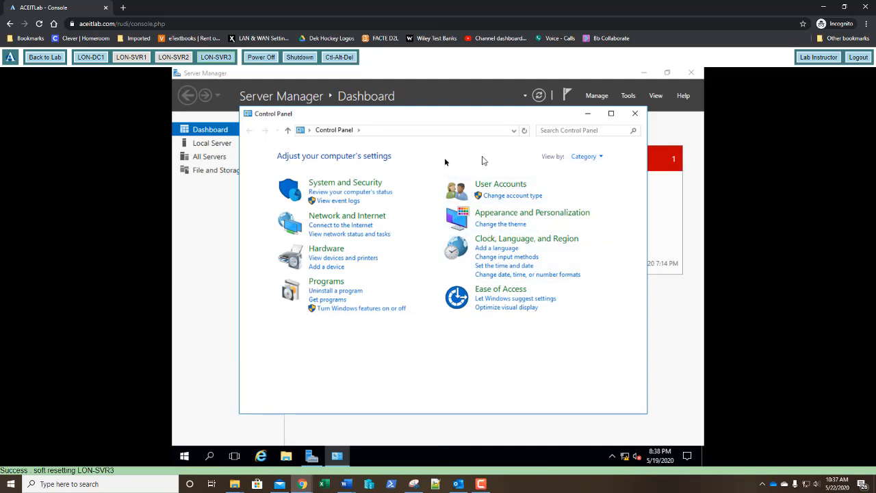
pyautogui.click(333, 185)
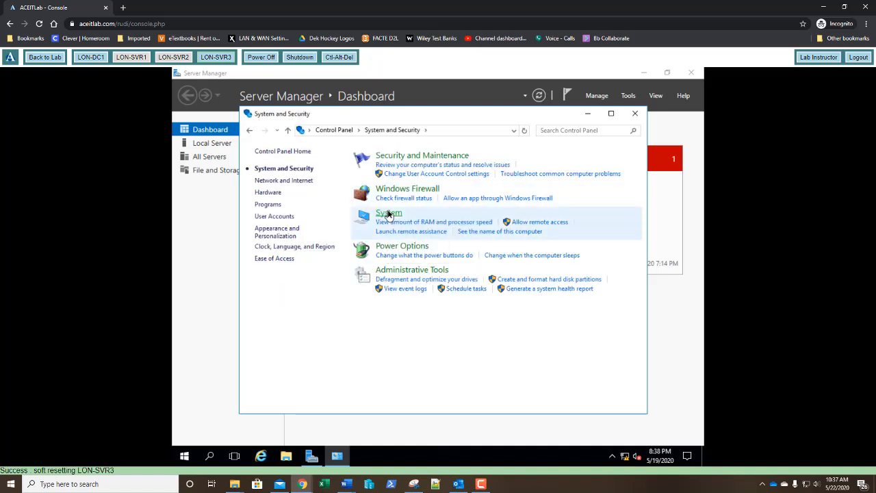
pyautogui.click(388, 214)
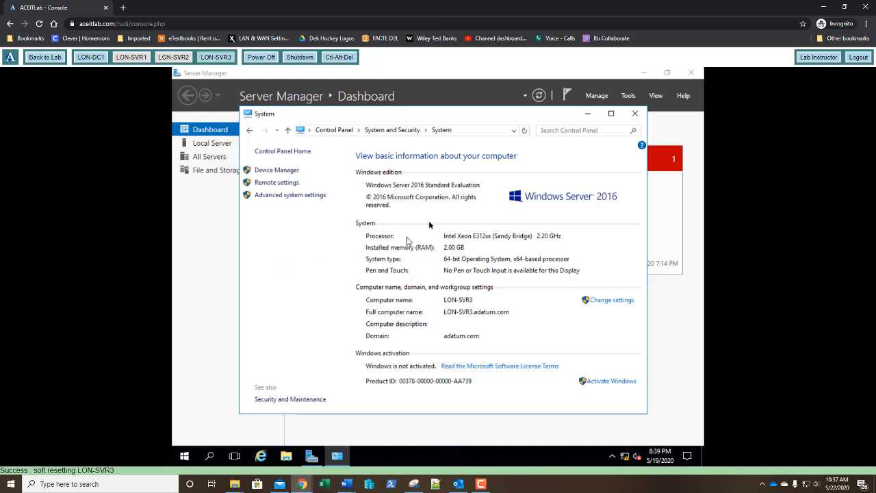
# Step: View the server's devices and printers from the Control Panel home, then go back to that home view
pyautogui.click(279, 152)
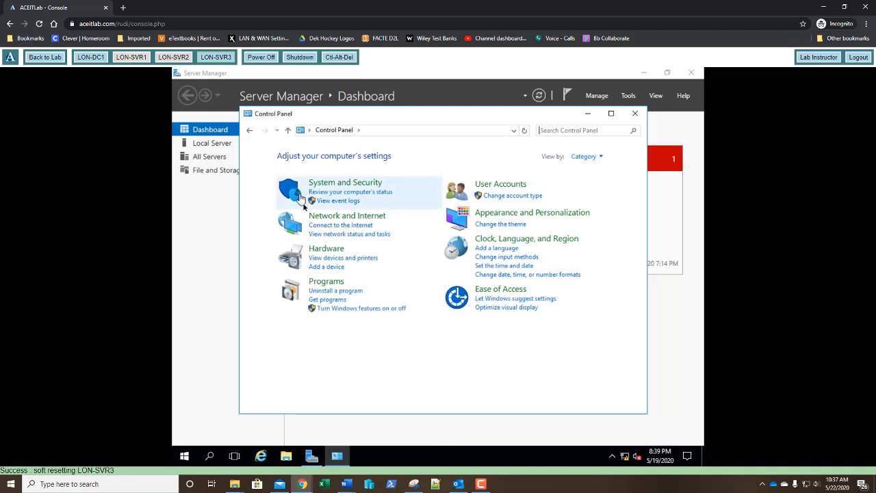
pyautogui.click(321, 259)
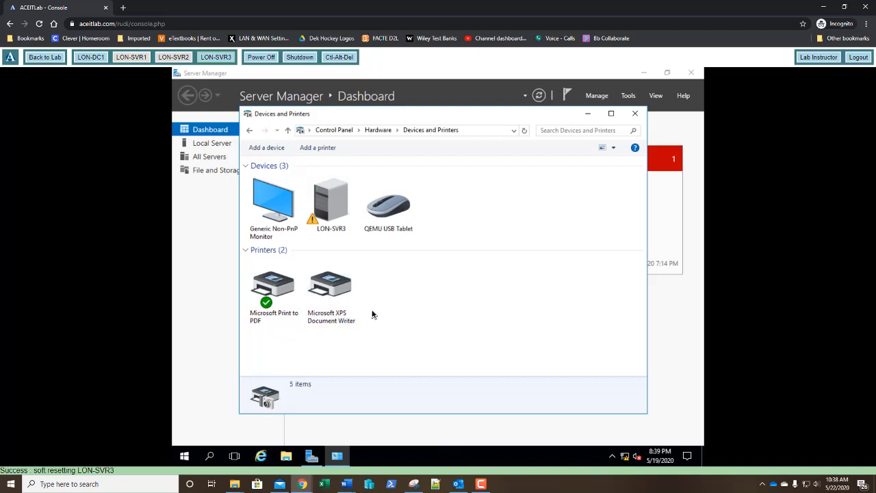
pyautogui.click(327, 135)
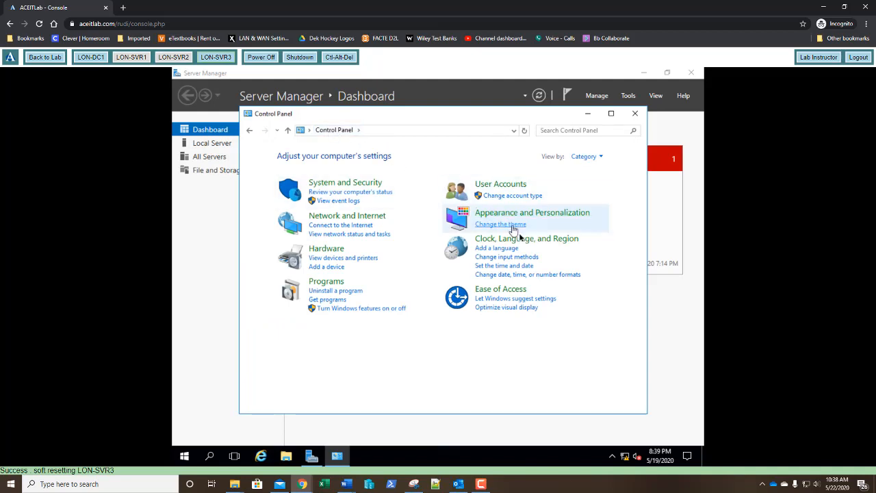
# Step: Change the server's date to May 20, 2020 in the Control Panel date and time settings
pyautogui.click(507, 266)
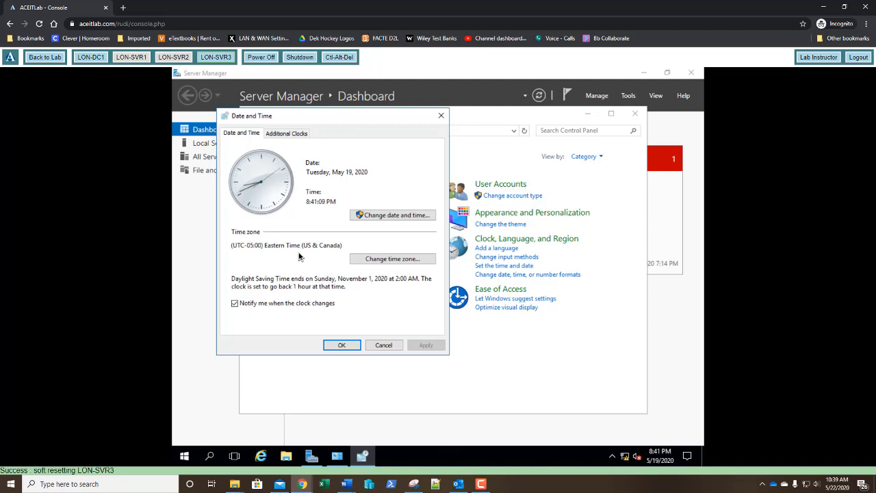
pyautogui.click(375, 217)
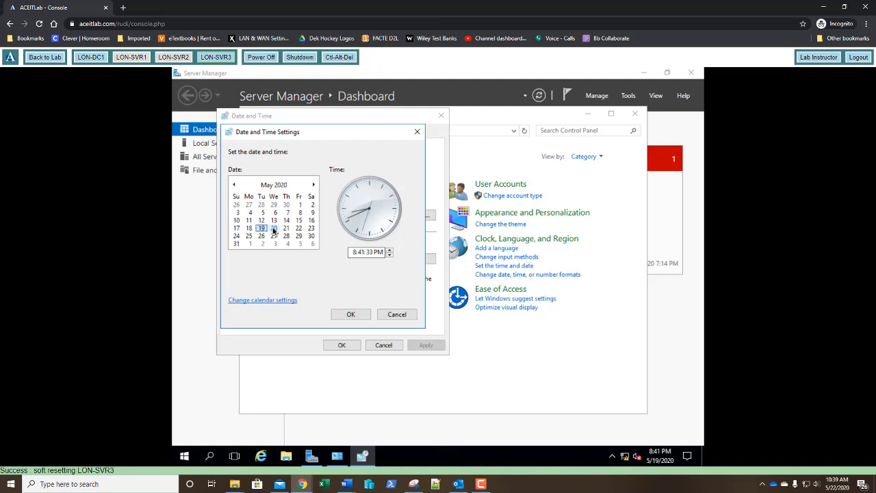
pyautogui.click(273, 228)
pyautogui.click(347, 317)
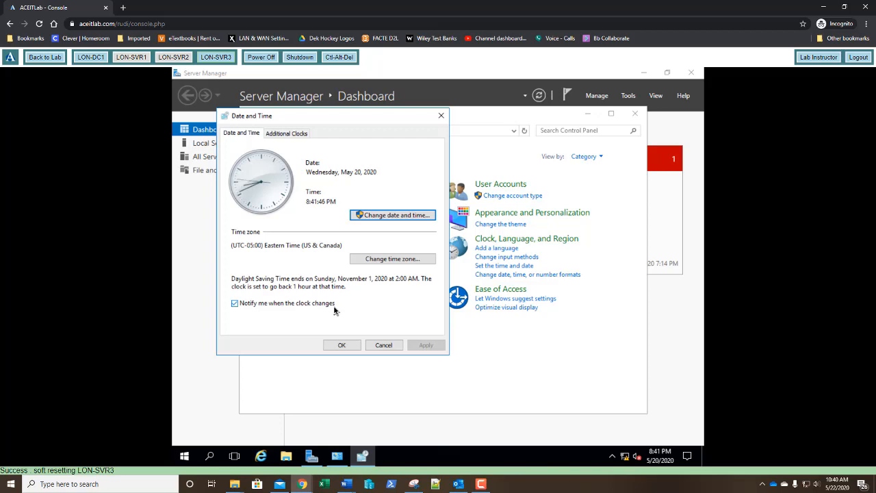
# Step: Capture a window snip of the browser showing the server's Date and Time dialog with Snipping Tool, and minimize the capture
pyautogui.click(416, 486)
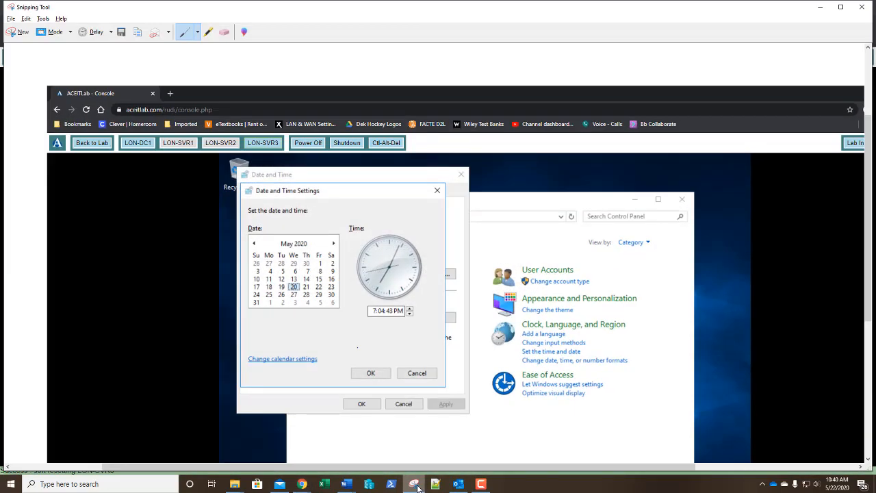
pyautogui.click(20, 34)
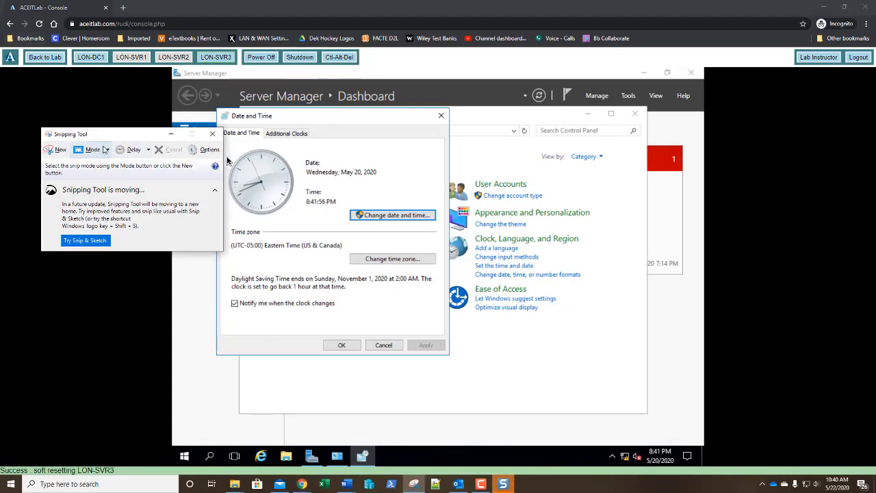
pyautogui.click(107, 150)
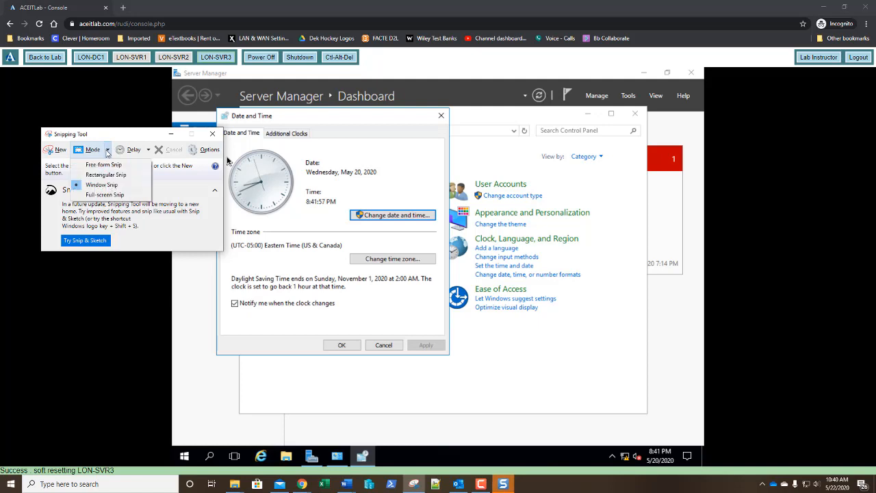
pyautogui.click(101, 186)
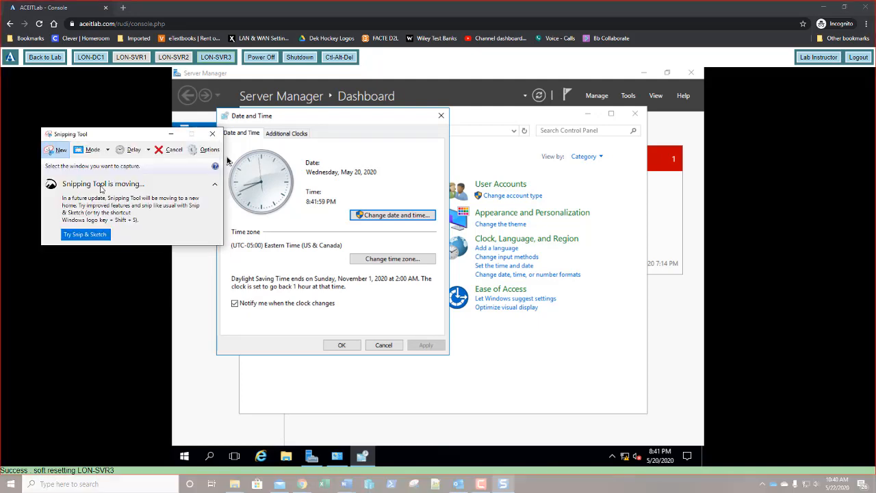
pyautogui.click(66, 151)
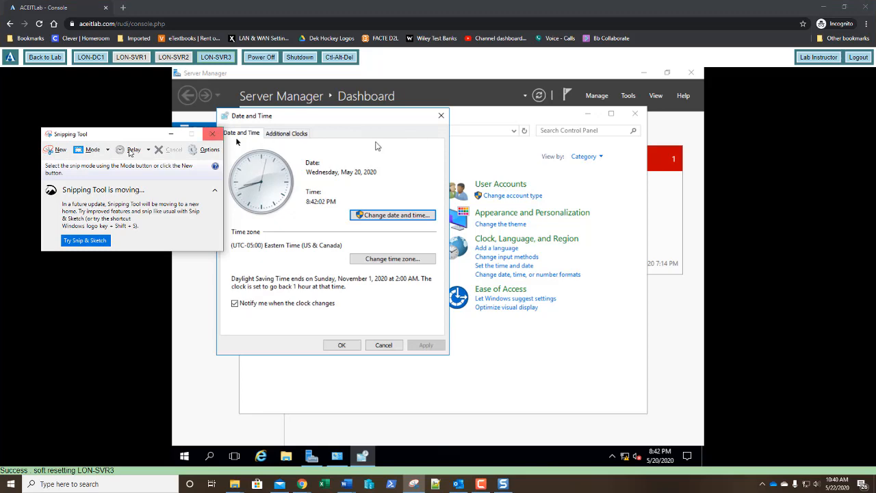
pyautogui.click(66, 151)
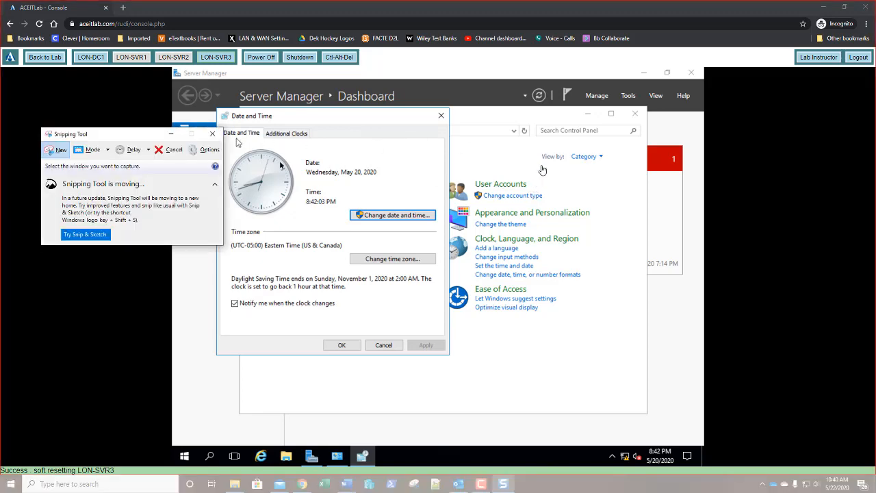
pyautogui.click(578, 184)
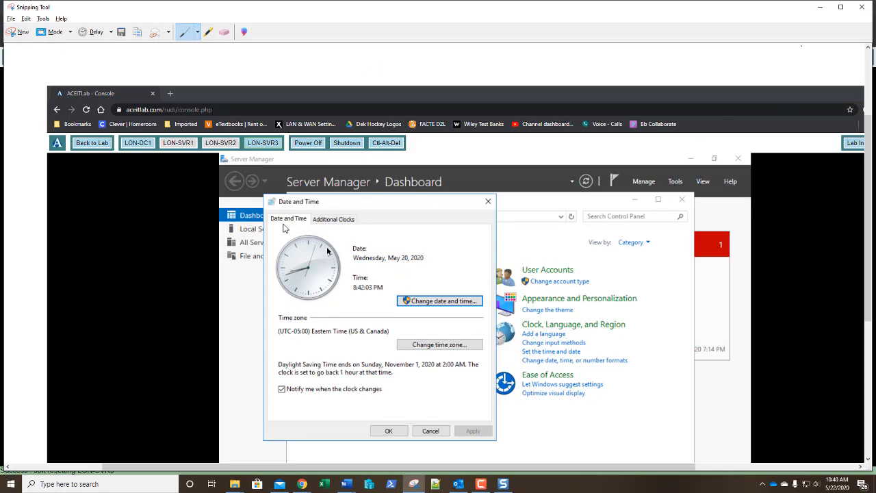
pyautogui.click(821, 8)
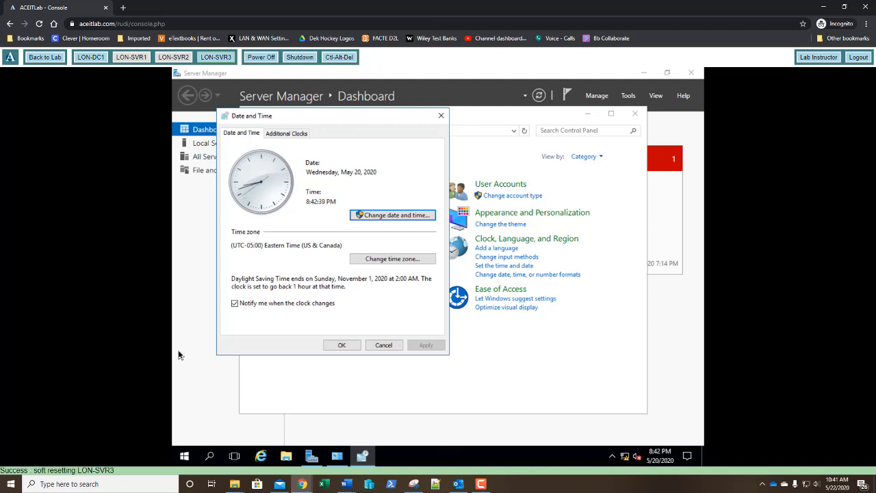
# Step: Set the server's date to May 19, 2020 and close the Date and Time dialog
pyautogui.click(402, 217)
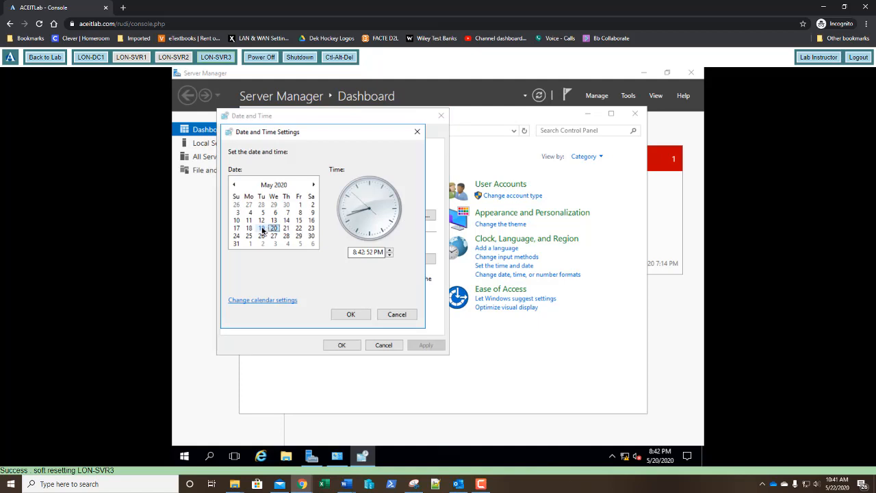
pyautogui.click(262, 230)
pyautogui.click(351, 315)
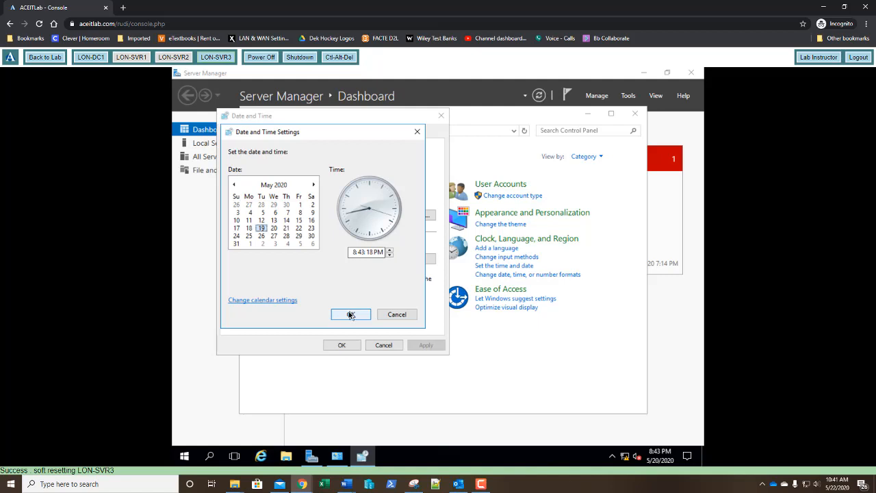
pyautogui.click(350, 315)
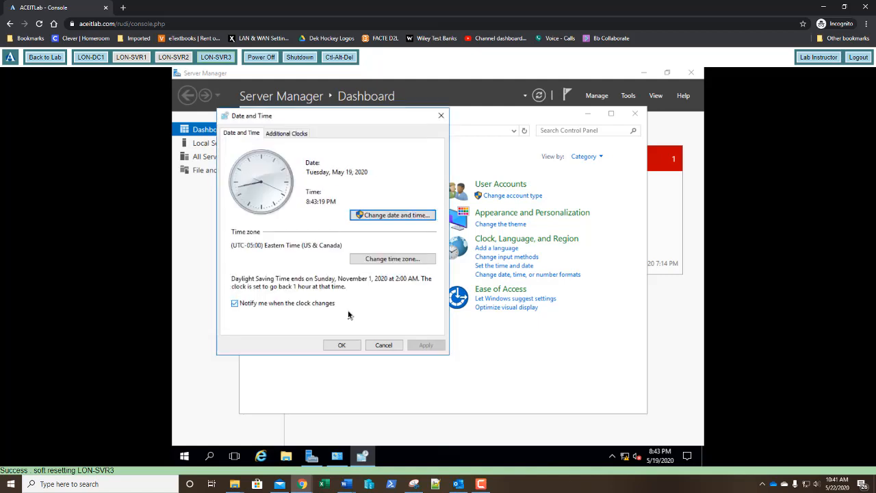
pyautogui.click(342, 346)
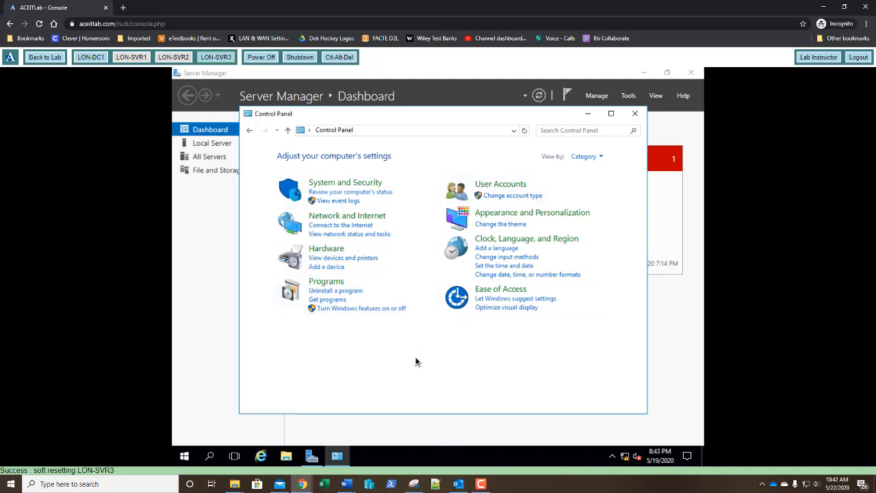
# Step: Open the Internet Protocol Version 4 (TCP/IPv4) properties of the Private adapter through Network and Sharing Center
pyautogui.click(347, 217)
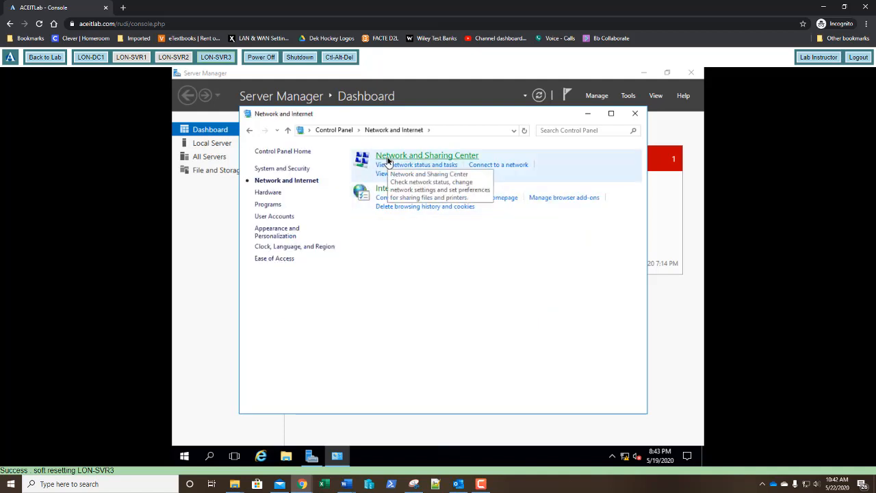
pyautogui.click(387, 158)
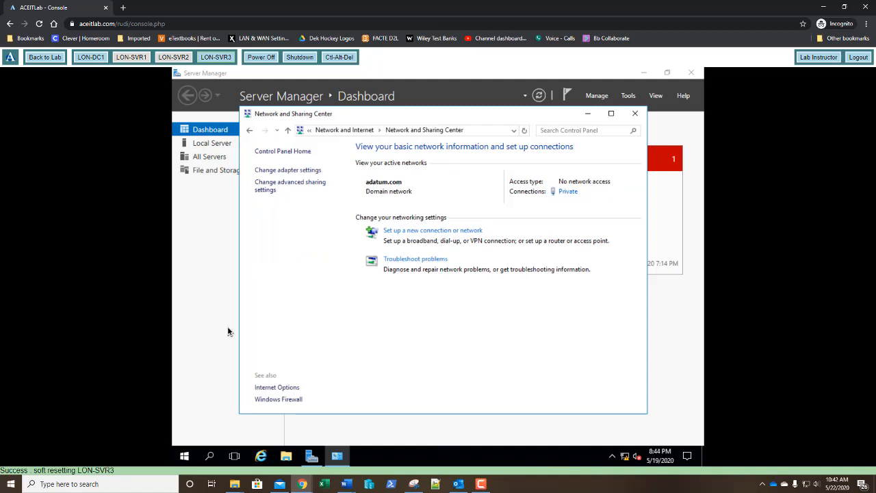
pyautogui.click(270, 176)
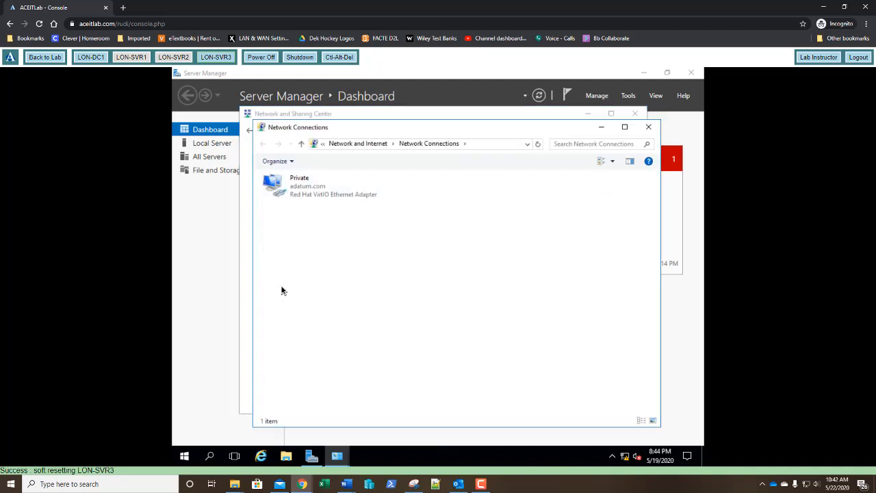
pyautogui.click(303, 190)
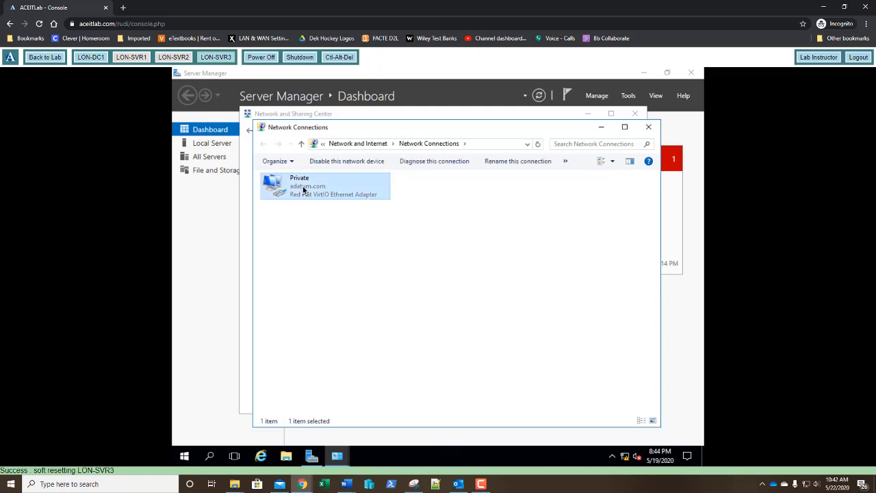
pyautogui.doubleClick(303, 191)
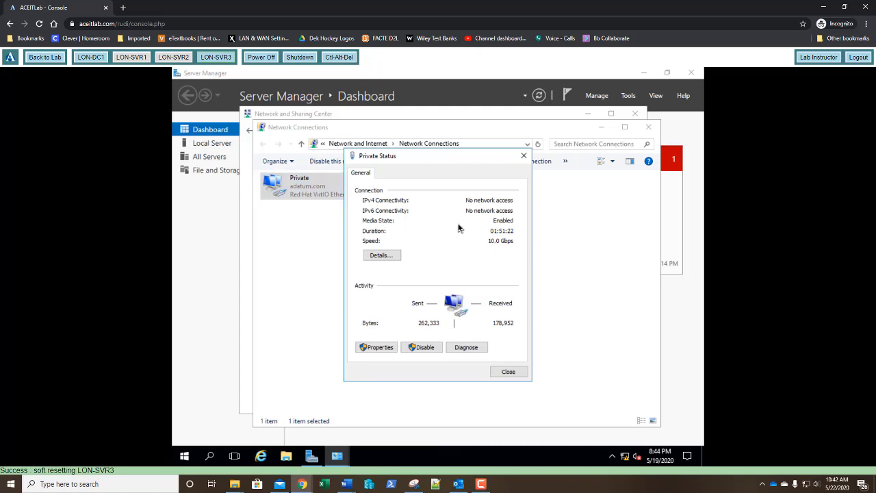
pyautogui.click(375, 348)
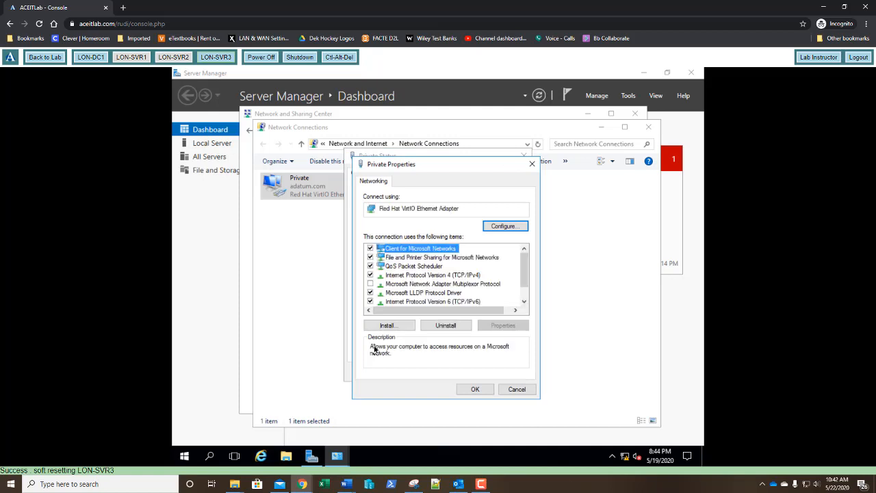
pyautogui.click(423, 277)
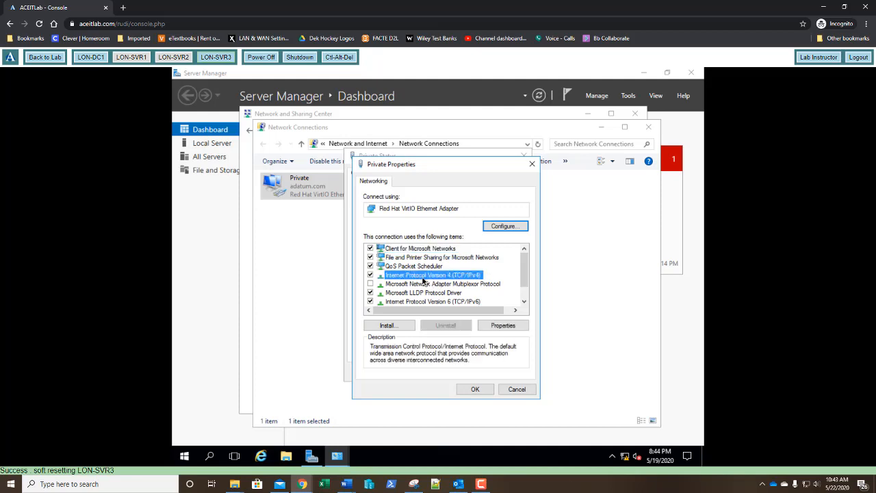
pyautogui.doubleClick(423, 277)
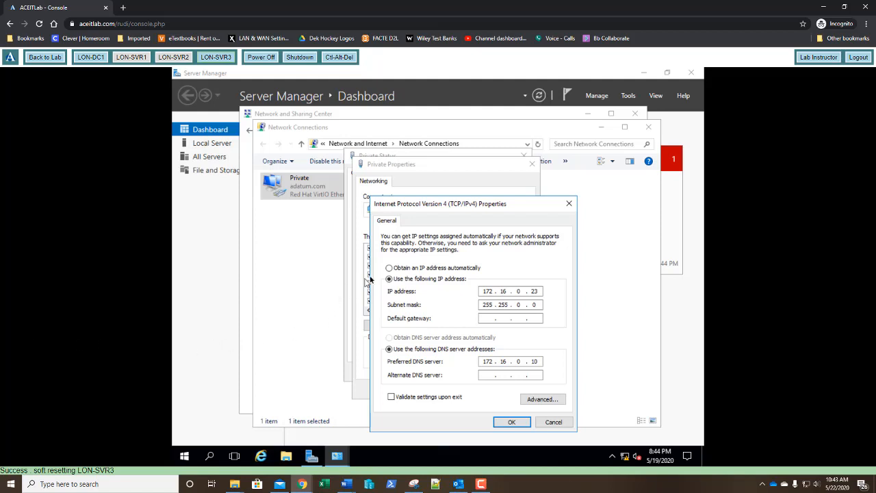
# Step: Set the Private adapter to obtain its IP address and DNS server address automatically, and close its properties and status dialogs
pyautogui.click(389, 268)
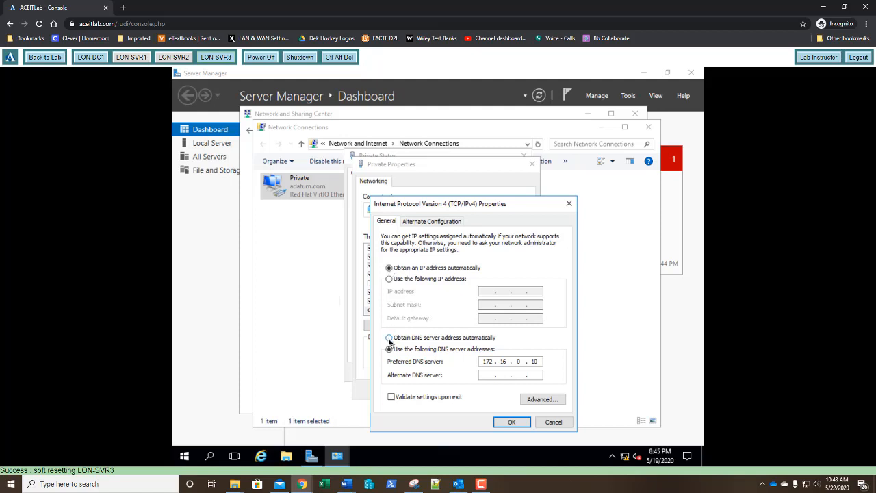
pyautogui.click(389, 338)
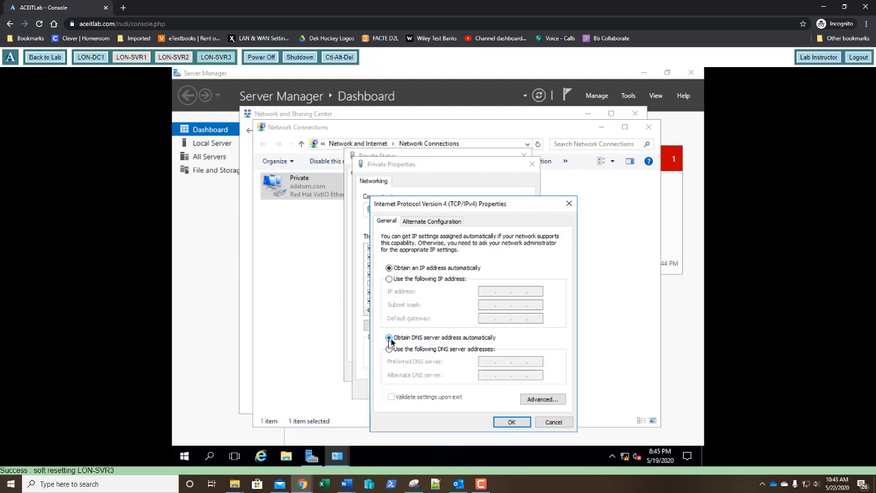
pyautogui.click(521, 421)
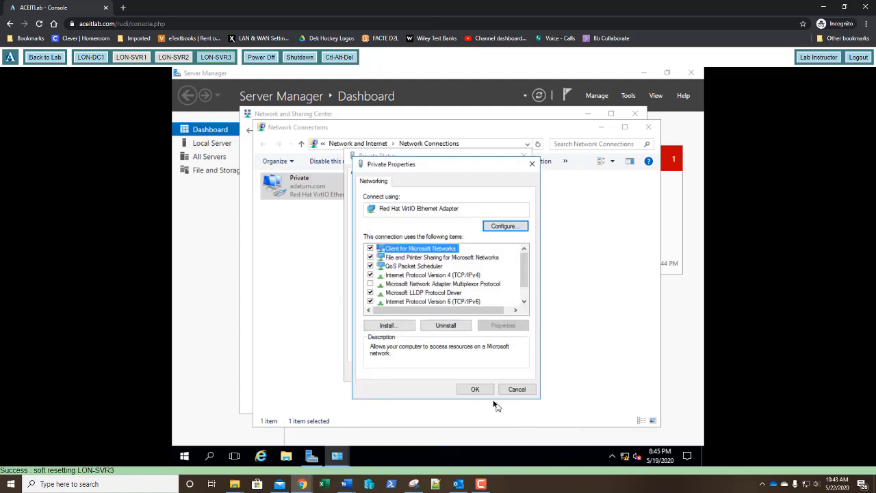
pyautogui.click(477, 391)
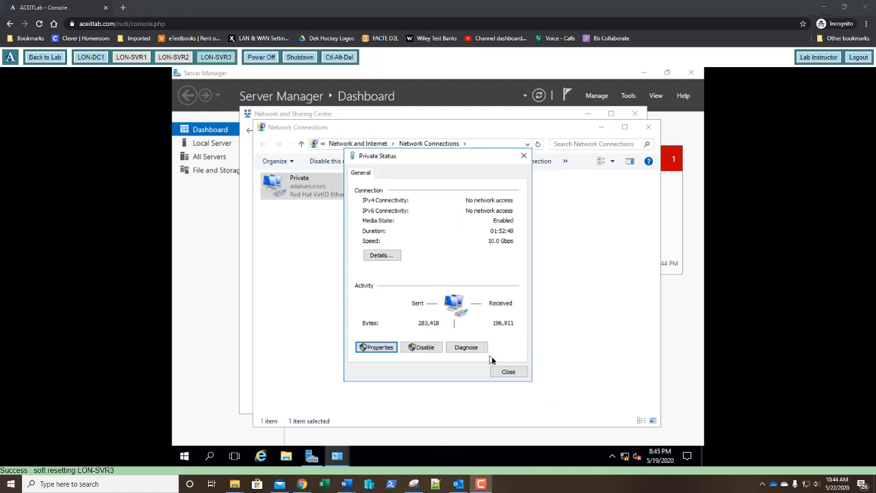
pyautogui.click(508, 373)
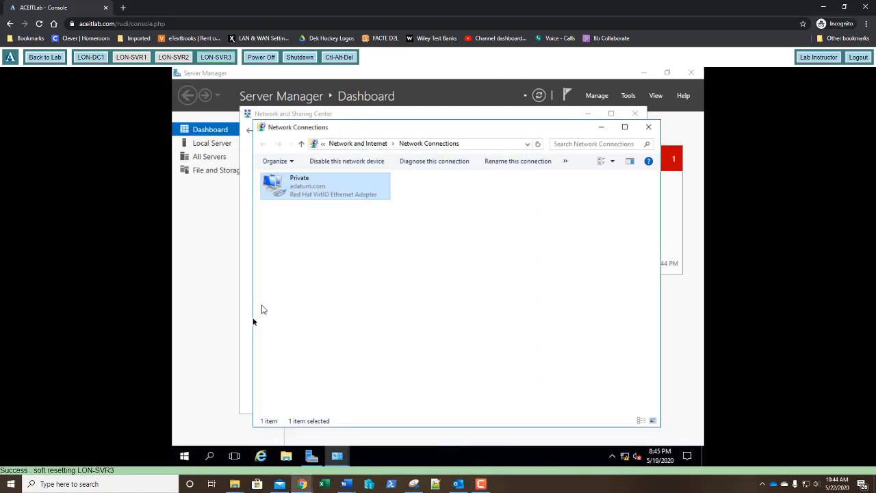
# Step: Open Command Prompt on the server and run ipconfig to check the adapter's IP configuration
pyautogui.click(184, 458)
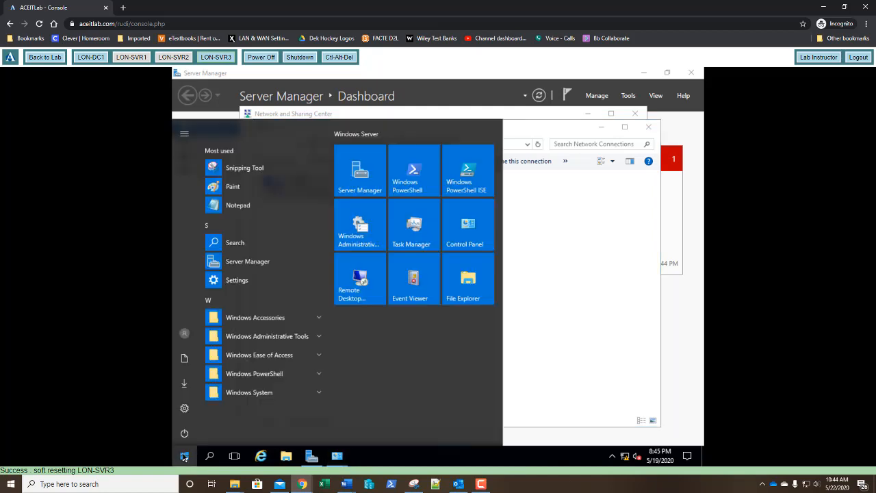
pyautogui.click(184, 456)
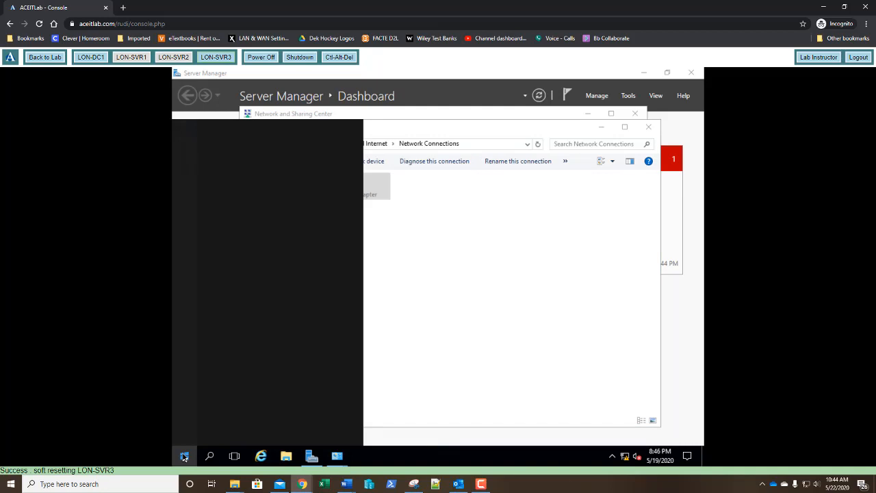
pyautogui.write('cmd')
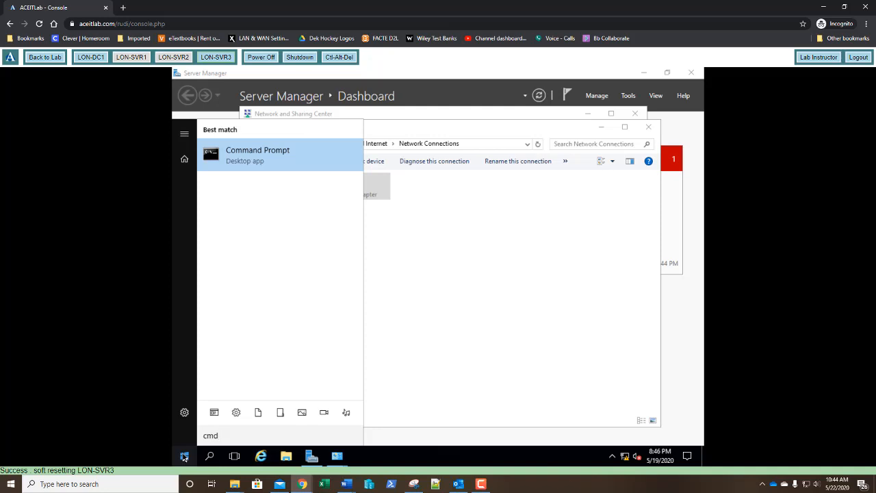
pyautogui.press('Return')
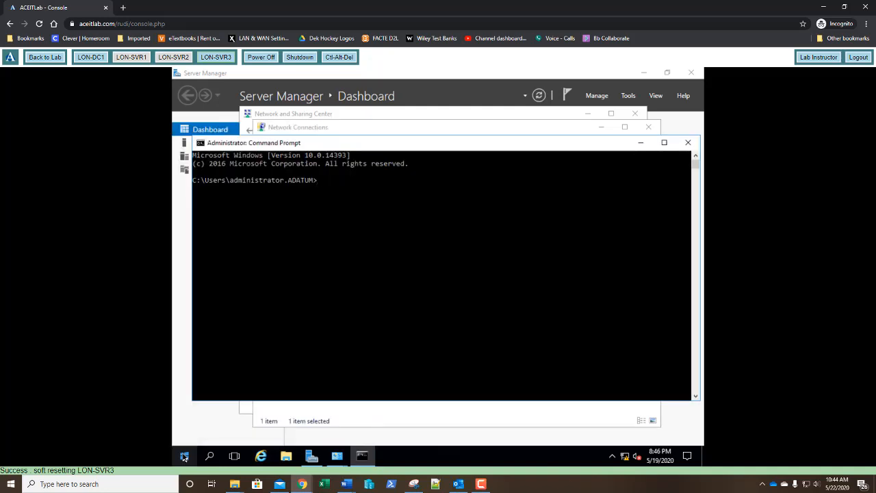
pyautogui.write('ipconfig')
pyautogui.press('Return')
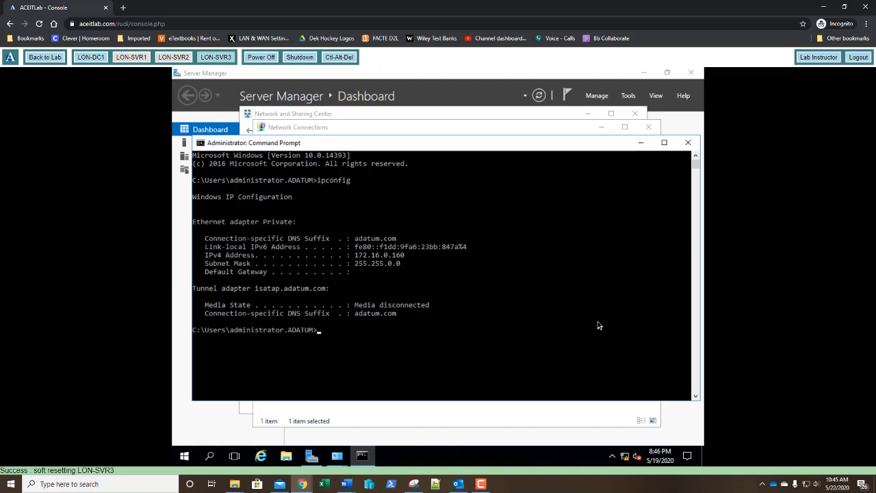
# Step: Run ipconfig /all to view the full network configuration, including the DHCP and DNS details
pyautogui.press('Up')
pyautogui.write('/all')
pyautogui.press('Return')
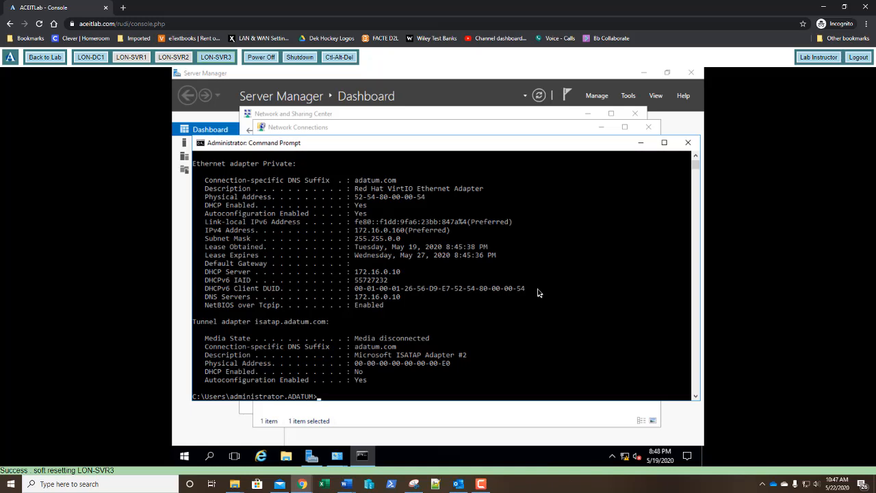
pyautogui.write('172.16.0.1')
pyautogui.write('throught')
pyautogui.press('BackSpace')
pyautogui.write('172.16')
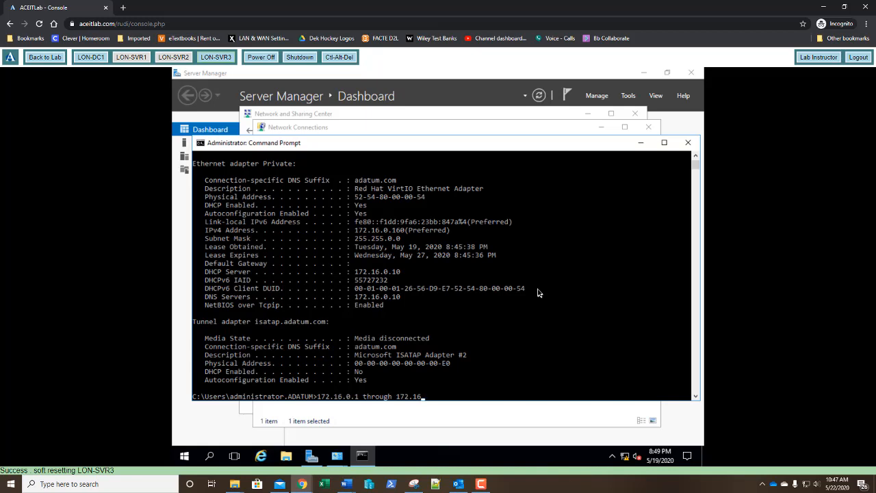
pyautogui.write('.')
pyautogui.write('255.254')
pyautogui.press('BackSpace')
pyautogui.press('BackSpace')
pyautogui.press('BackSpace')
pyautogui.press('BackSpace')
pyautogui.press('BackSpace')
pyautogui.press('BackSpace')
pyautogui.press('BackSpace')
pyautogui.press('BackSpace')
pyautogui.press('BackSpace')
pyautogui.press('BackSpace')
pyautogui.press('BackSpace')
pyautogui.press('BackSpace')
pyautogui.press('BackSpace')
pyautogui.press('BackSpace')
pyautogui.press('BackSpace')
pyautogui.press('BackSpace')
pyautogui.press('BackSpace')
pyautogui.press('BackSpace')
pyautogui.press('BackSpace')
pyautogui.press('BackSpace')
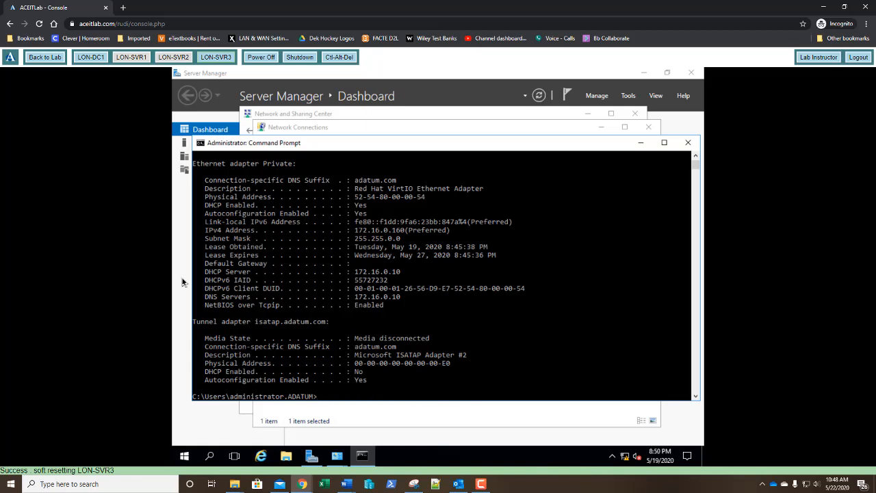
# Step: Exit Command Prompt and close the Network Connections window
pyautogui.write('exit')
pyautogui.press('Return')
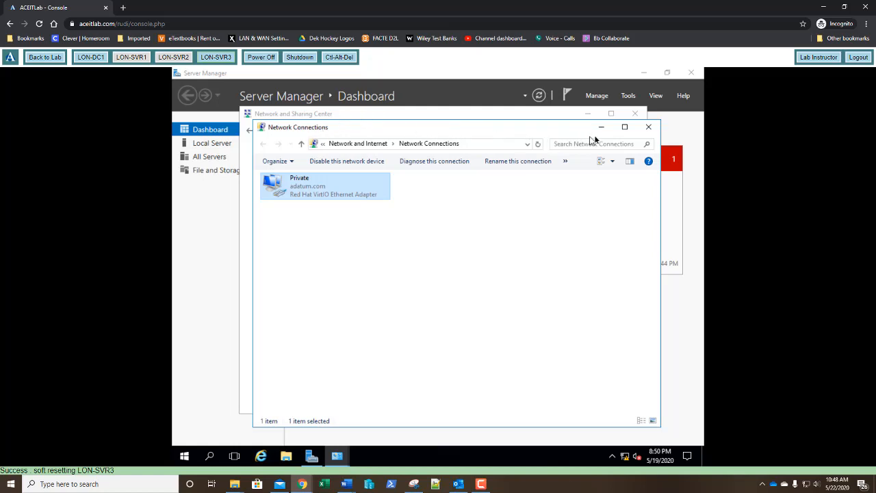
pyautogui.click(648, 128)
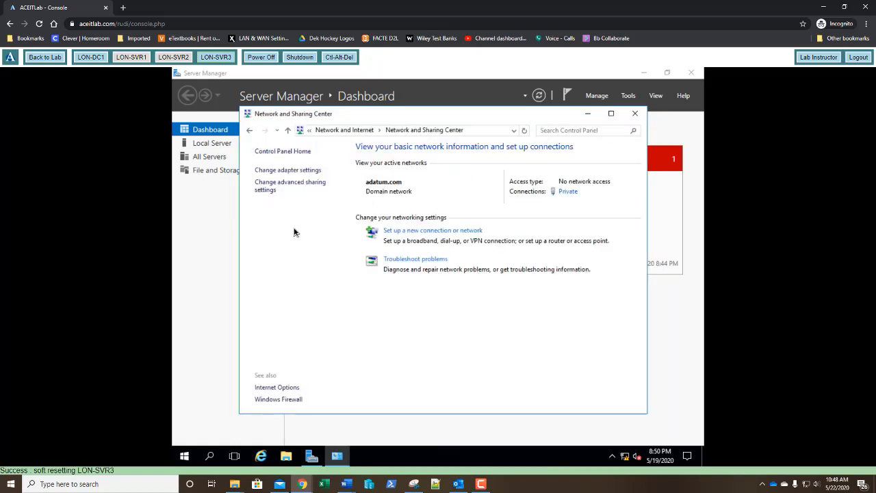
# Step: Give the Private adapter a manual IPv4 address of 172.16.0.23 with subnet mask 255.255.0.0
pyautogui.click(567, 192)
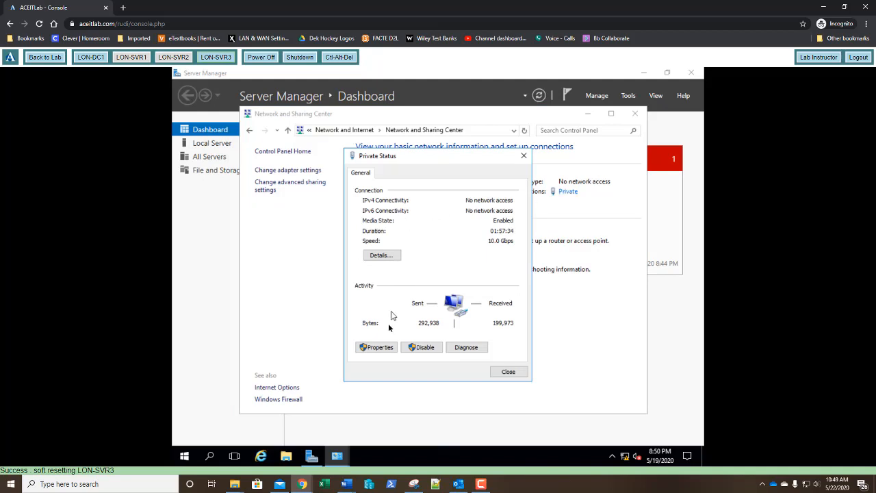
pyautogui.click(380, 350)
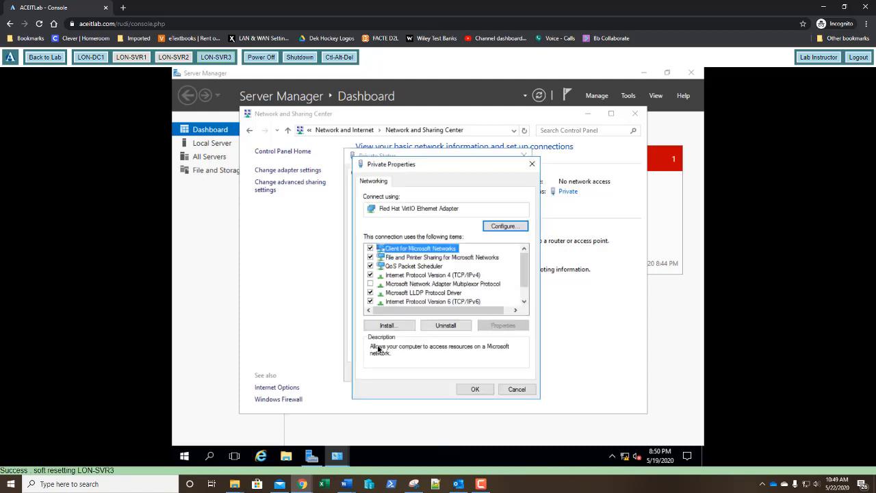
pyautogui.click(436, 276)
pyautogui.doubleClick(435, 276)
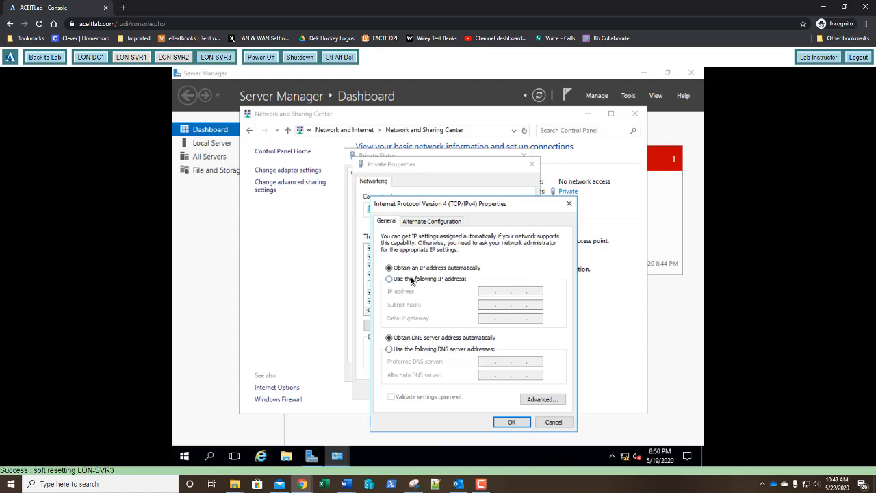
pyautogui.click(412, 281)
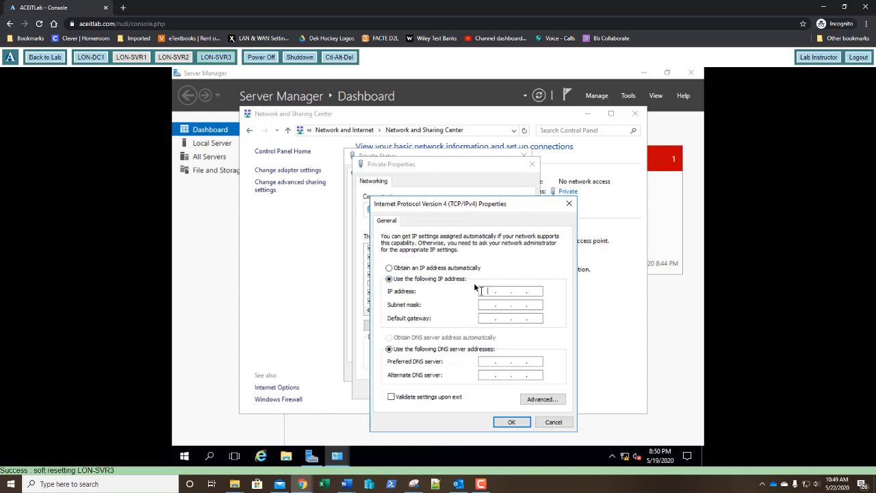
pyautogui.write('172 . 16 . 0 . 23')
pyautogui.press('Tab')
pyautogui.press('Tab')
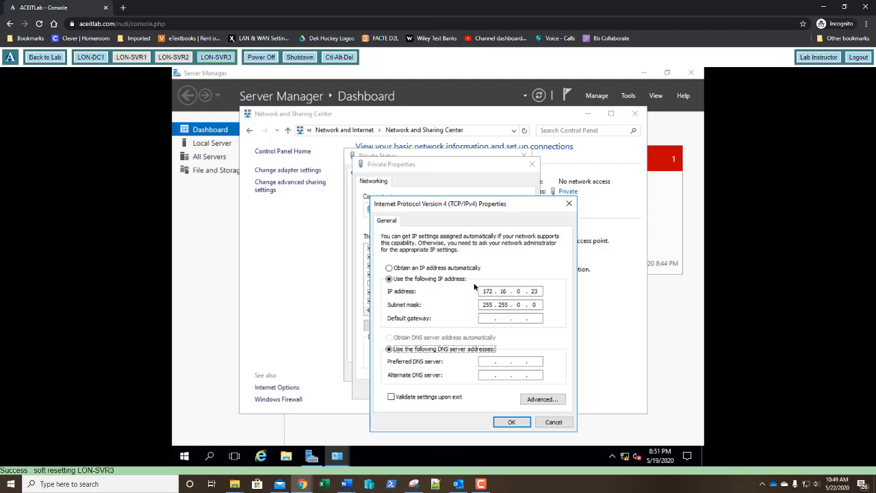
# Step: Set the preferred DNS server to 172.16.0.10, apply the IPv4 settings, and close the Private adapter's dialogs
pyautogui.press('Tab')
pyautogui.write('172 . 16 . 0 . 10')
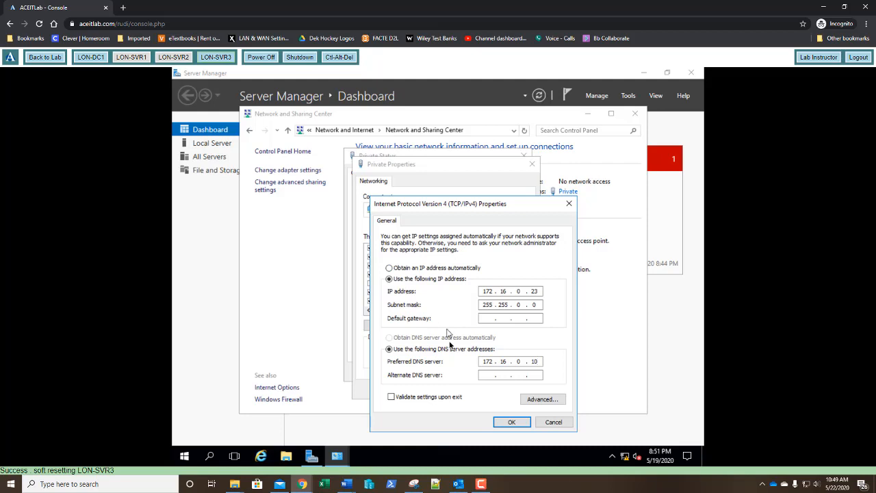
pyautogui.click(510, 423)
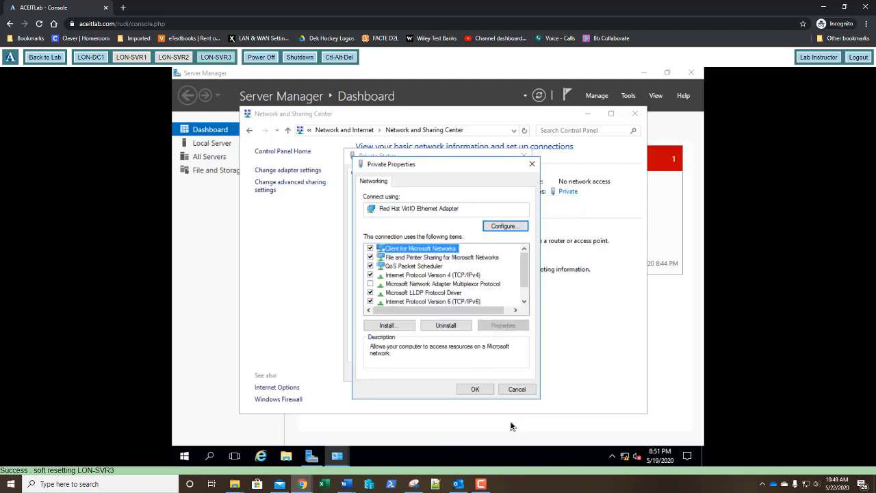
pyautogui.click(475, 391)
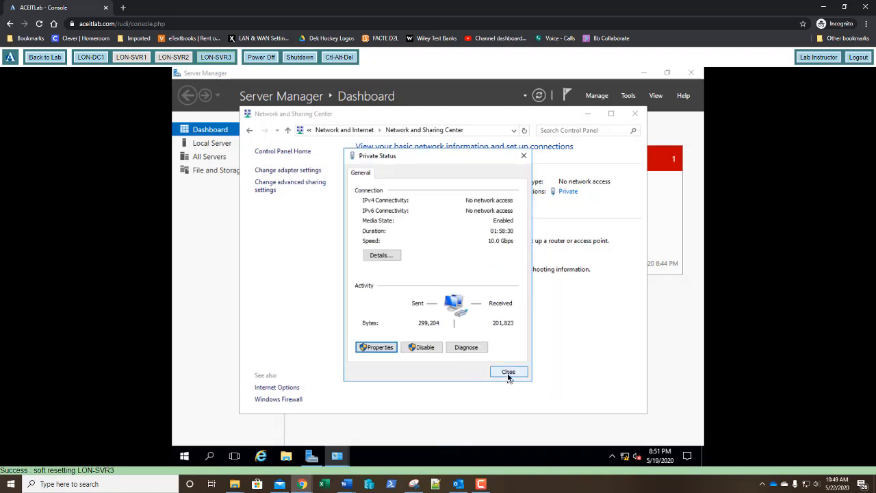
pyautogui.click(509, 373)
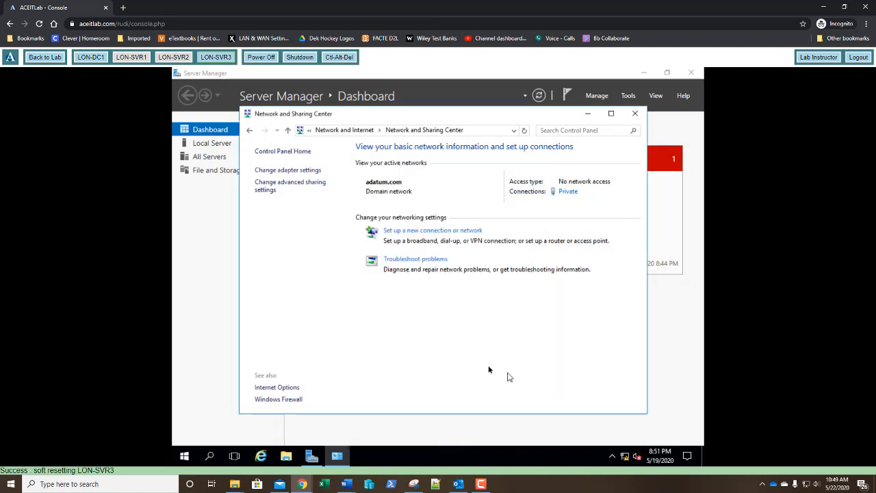
# Step: Open Command Prompt on the server and run ipconfig to check the static IPv4 configuration
pyautogui.click(186, 457)
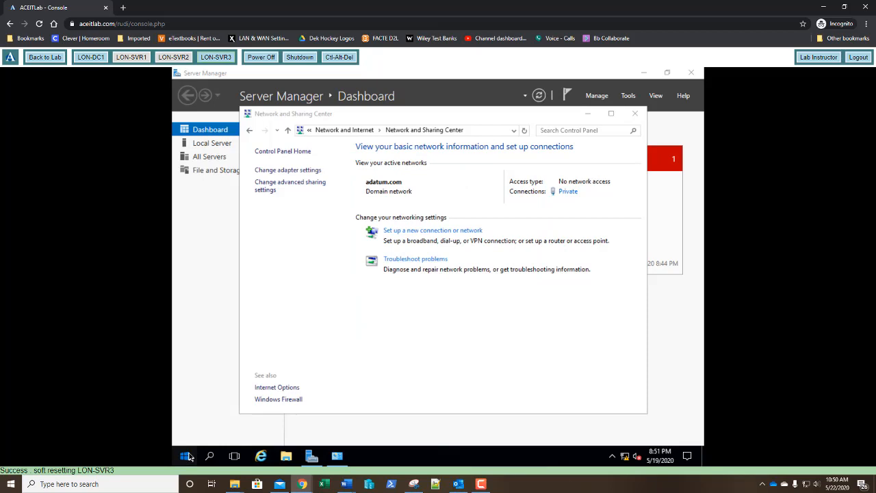
pyautogui.write('cmd')
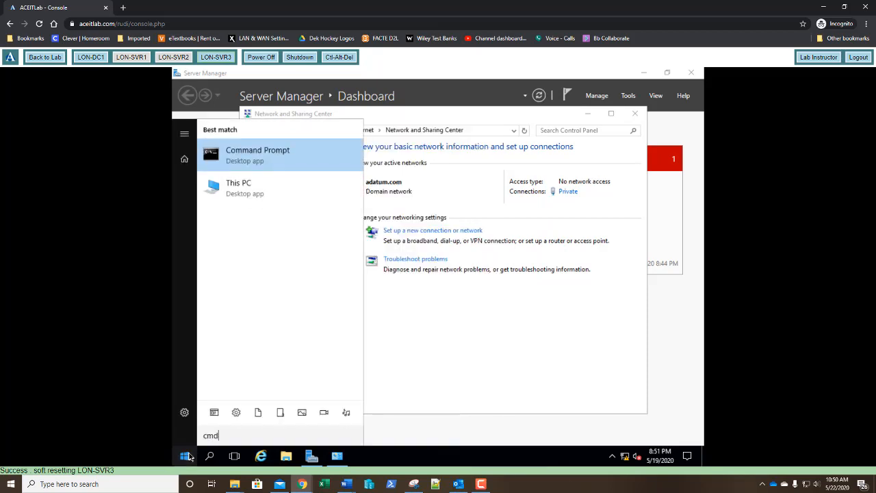
pyautogui.press('Return')
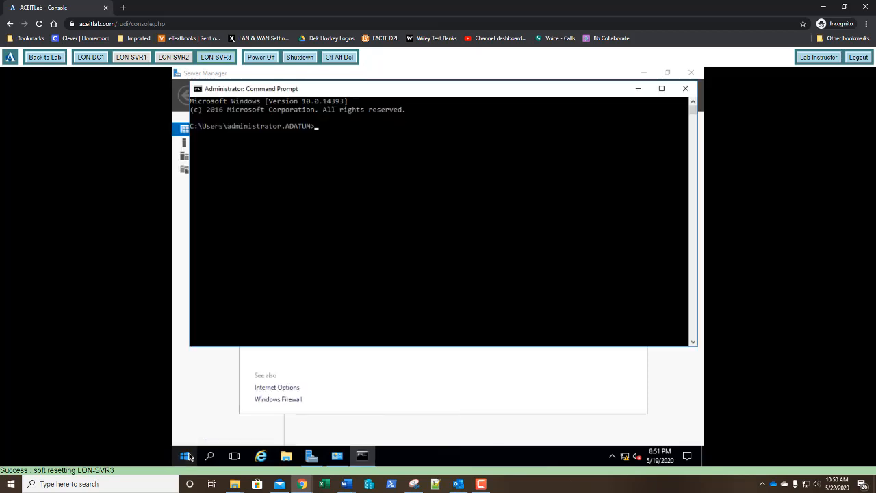
pyautogui.write('ipconfig')
pyautogui.press('Return')
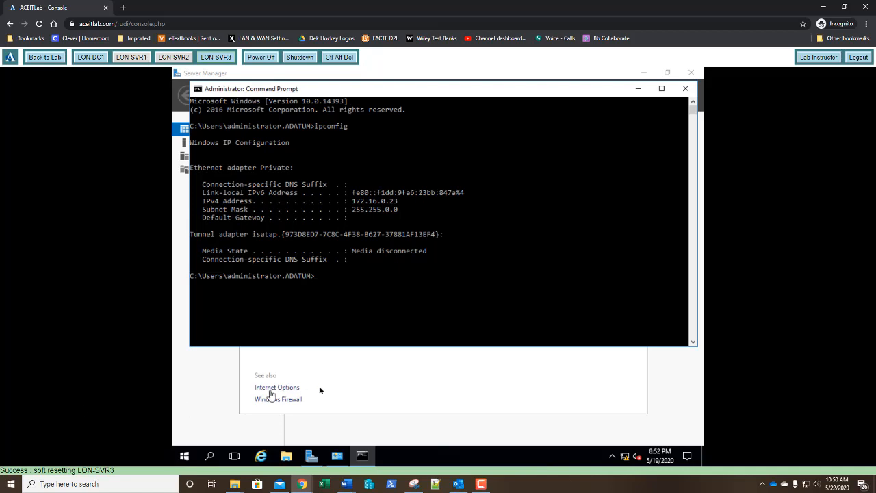
# Step: Review the Private adapter's network connection details from the Network and Sharing Center, and close them
pyautogui.click(465, 388)
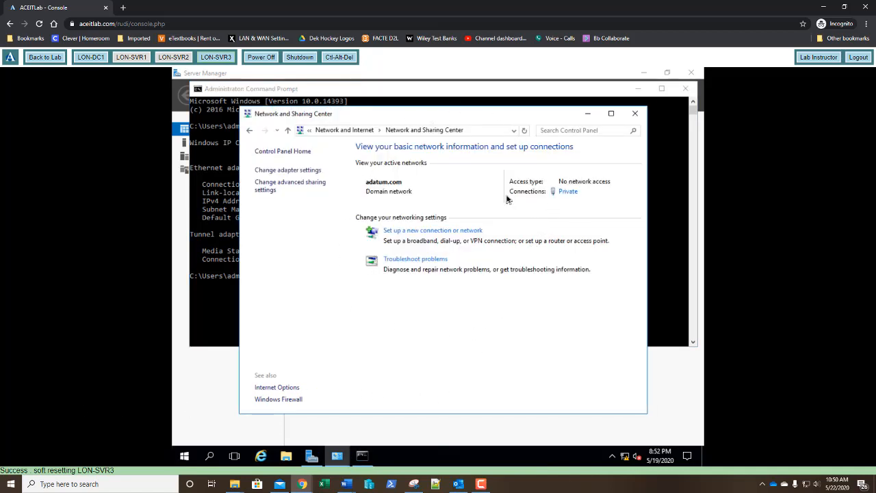
pyautogui.click(568, 192)
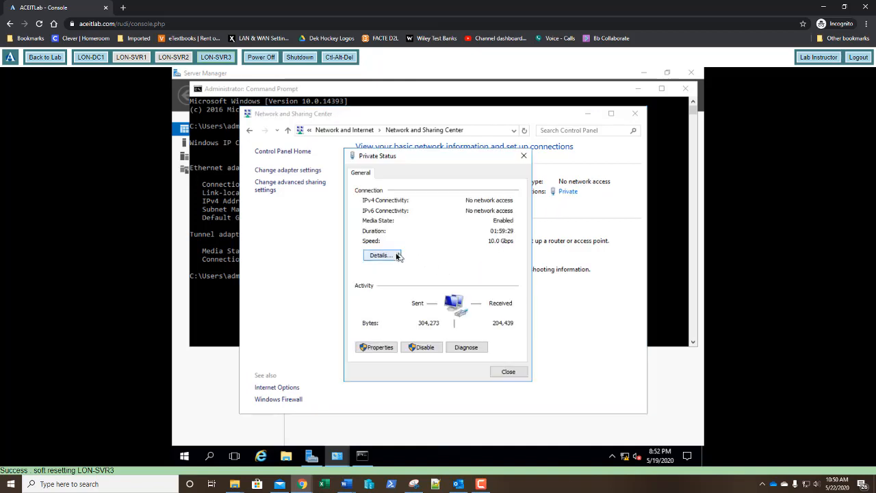
pyautogui.click(380, 256)
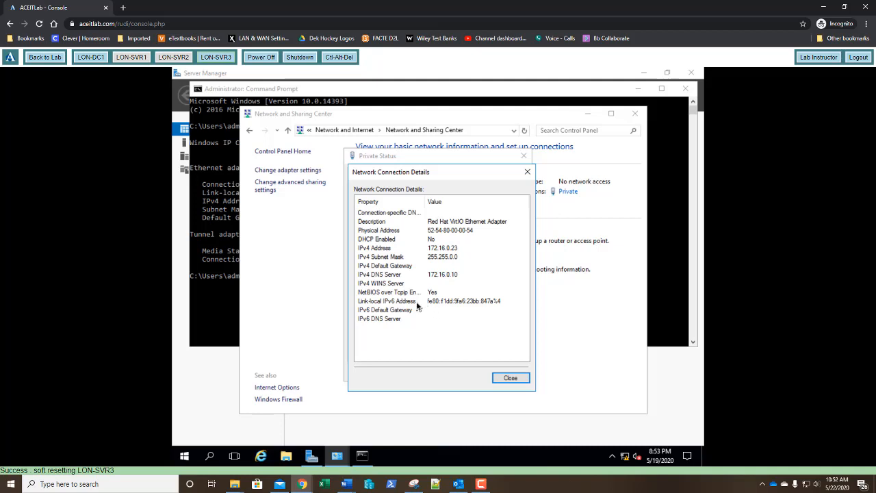
pyautogui.click(512, 379)
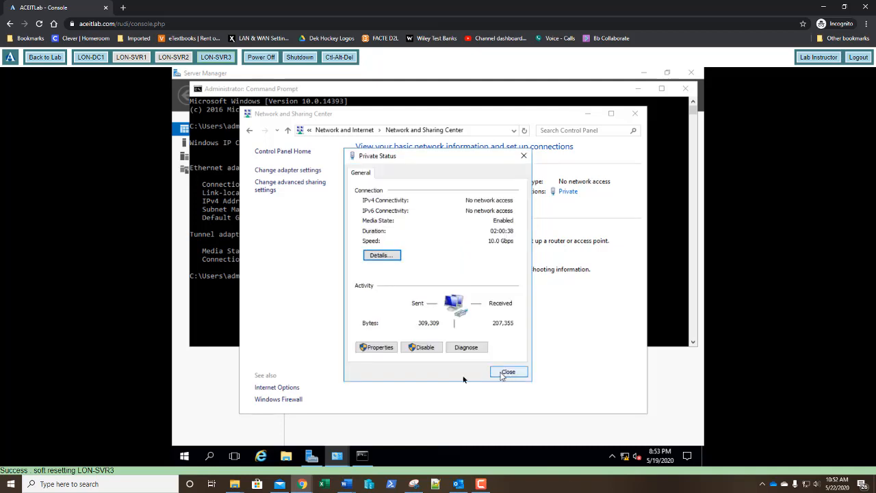
# Step: Open the Private adapter's Internet Protocol Version 6 properties and choose to use a manually specified IPv6 address
pyautogui.click(375, 348)
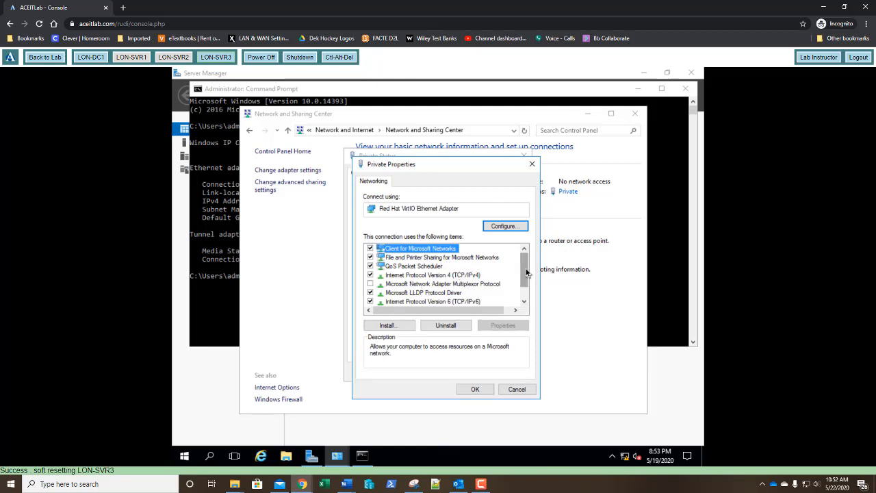
pyautogui.moveTo(525, 276); pyautogui.dragTo(524, 288)
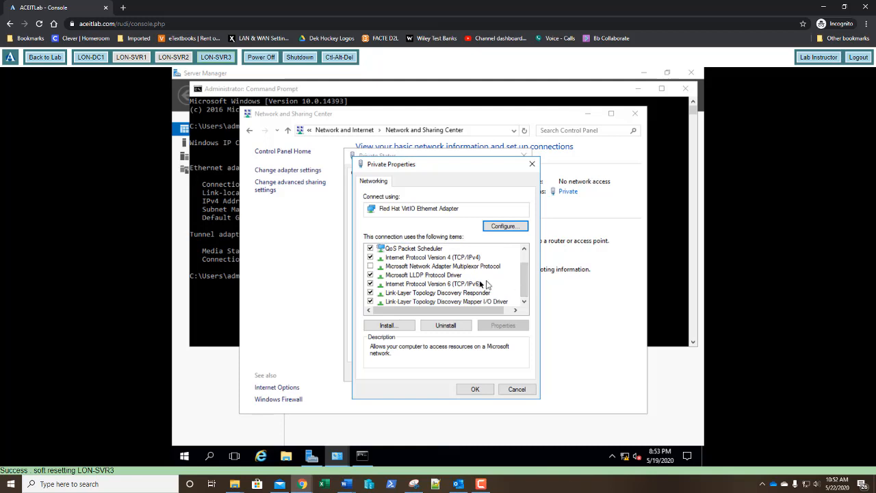
pyautogui.doubleClick(450, 285)
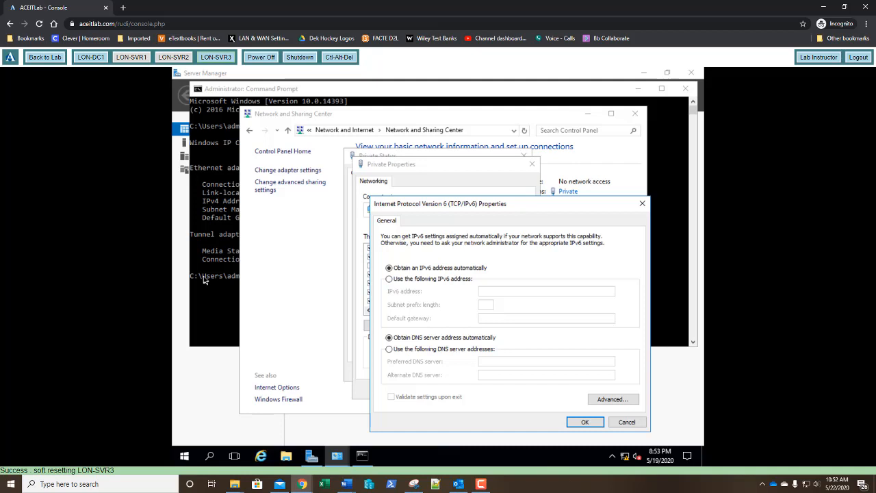
pyautogui.click(407, 281)
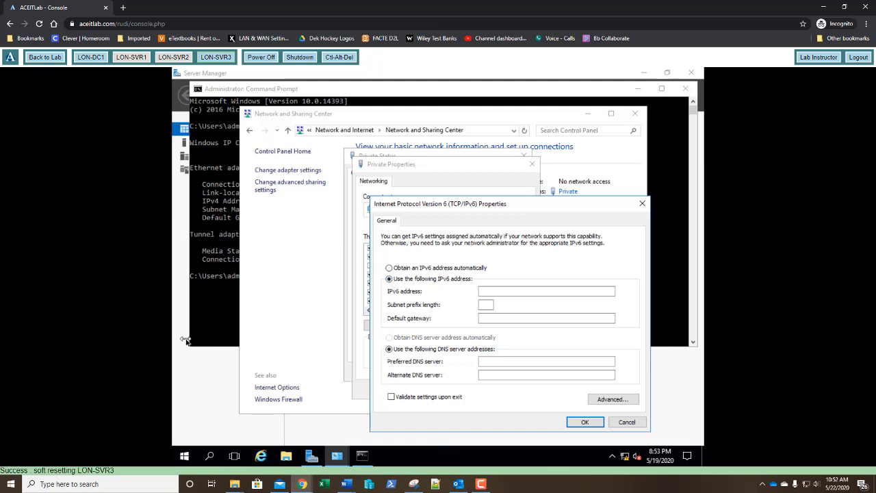
# Step: Assign the IPv6 address fe80:0:ac4a:aa04:713a:0:0:ce2b with the default subnet prefix length, apply it, and close the adapter's dialogs
pyautogui.click(504, 291)
pyautogui.write('fe80')
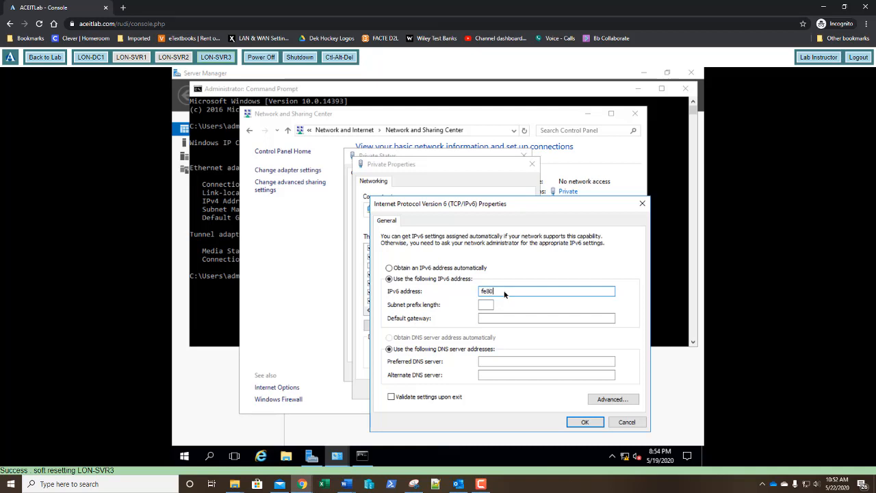
pyautogui.write(':0:acda:aa04:713a:0:0:ce2b')
pyautogui.press('Tab')
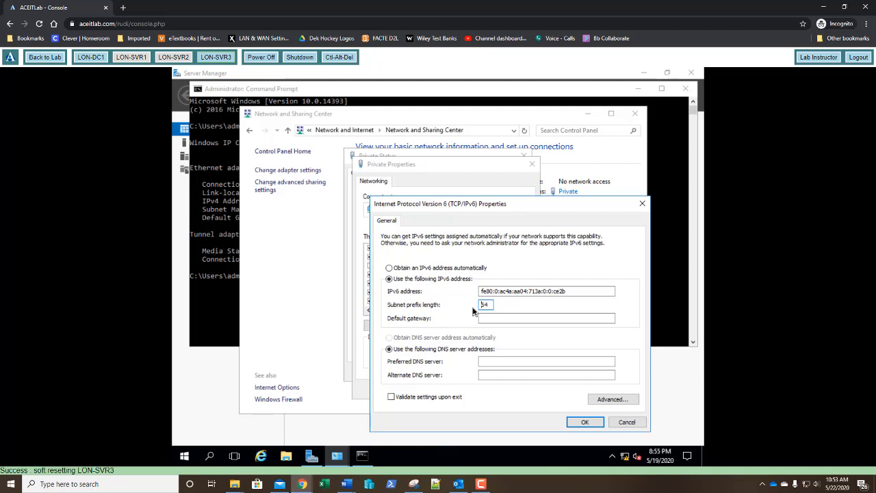
pyautogui.click(584, 424)
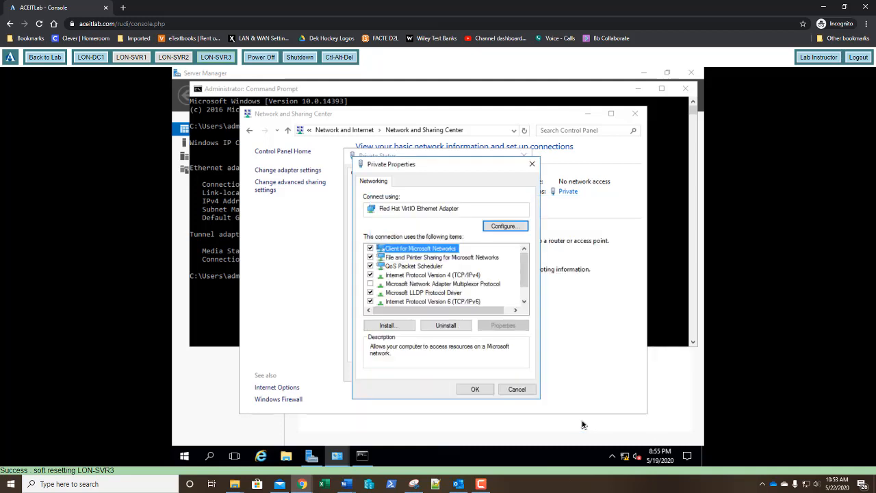
pyautogui.click(477, 390)
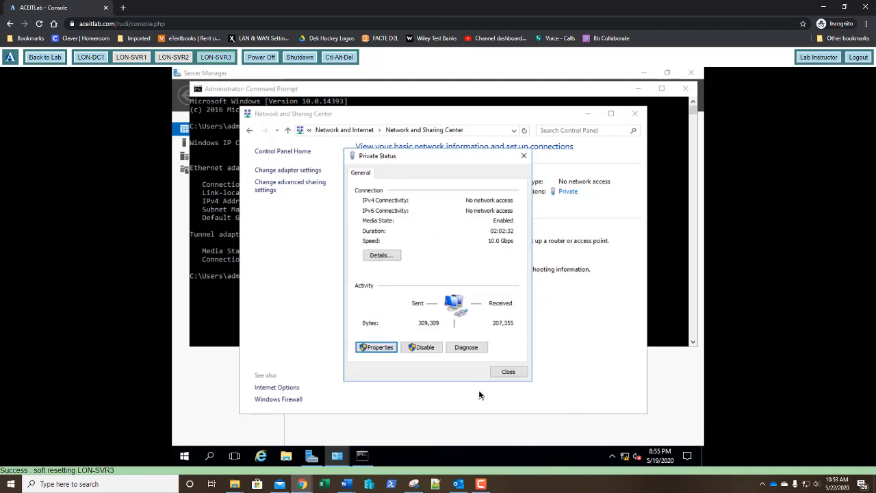
pyautogui.click(507, 373)
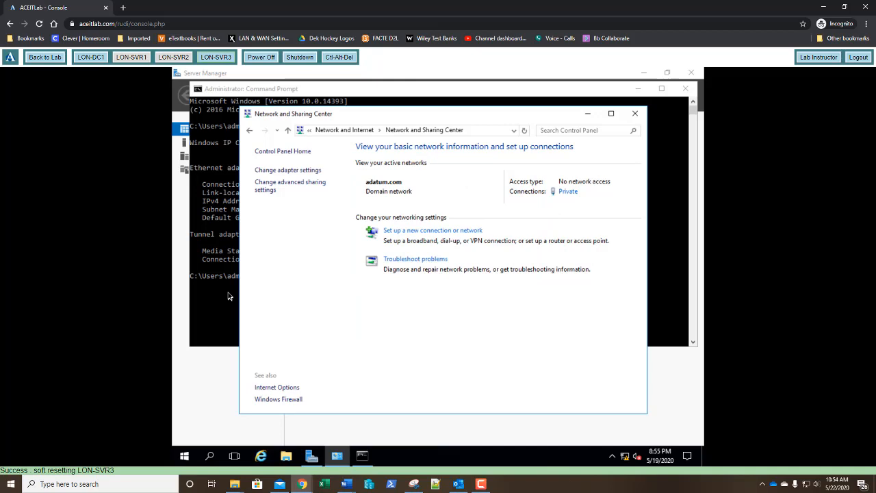
# Step: Rerun ipconfig in the open Command Prompt to check the adapter's IPv6 and IPv4 addresses
pyautogui.click(228, 323)
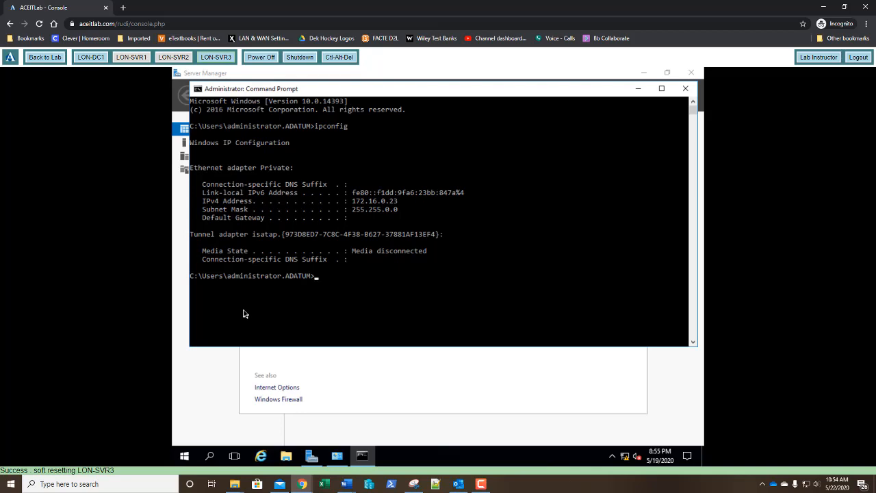
pyautogui.press('Up')
pyautogui.press('Return')
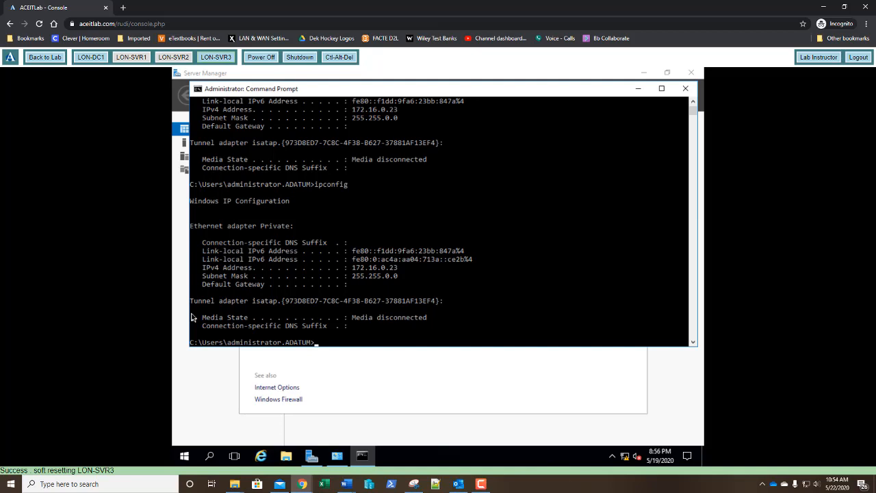
pyautogui.press('F10')
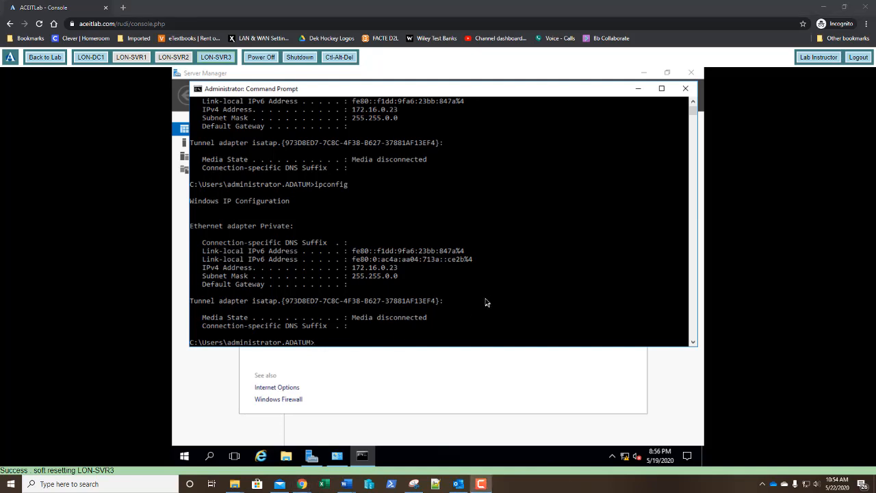
# Step: Exit Command Prompt and close the Network and Sharing Center
pyautogui.click(406, 345)
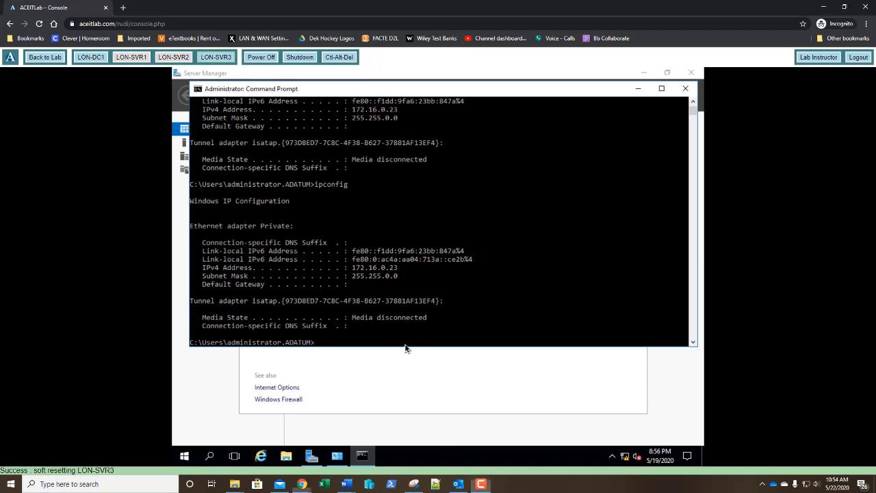
pyautogui.write('exit')
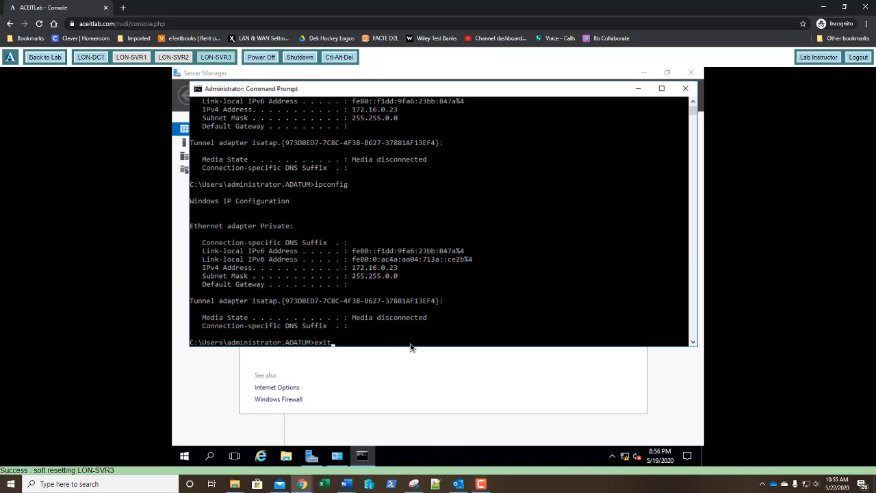
pyautogui.press('Return')
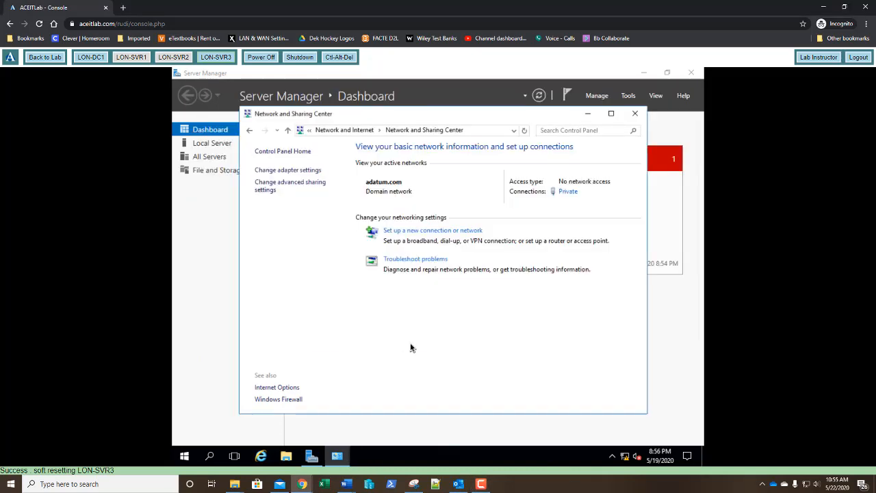
pyautogui.click(635, 115)
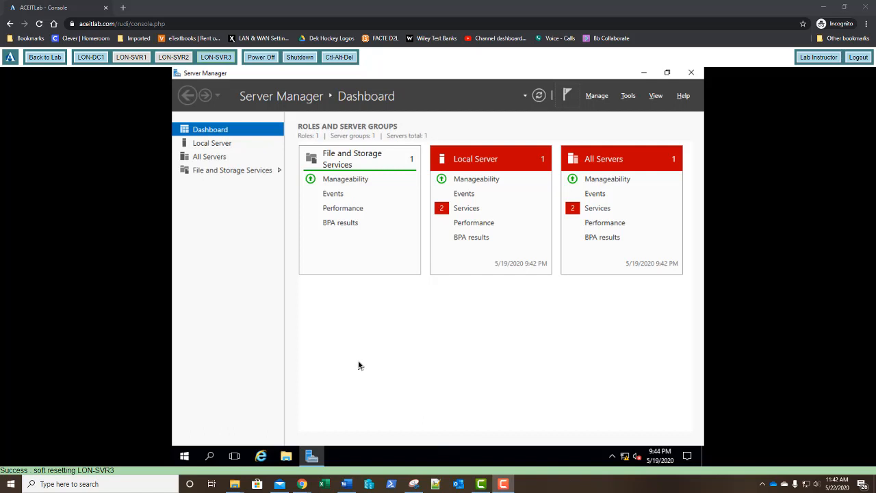
# Step: Open Computer Management and start a new user account in the local Users folder
pyautogui.click(181, 461)
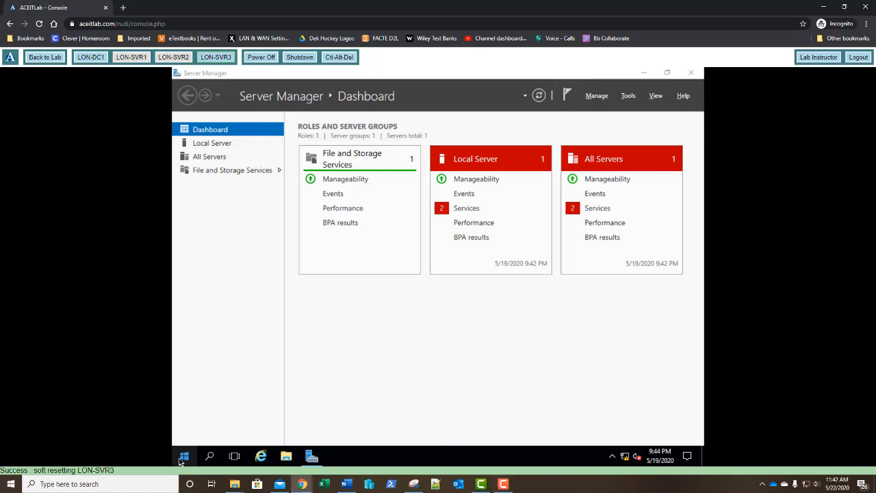
pyautogui.rightClick(180, 461)
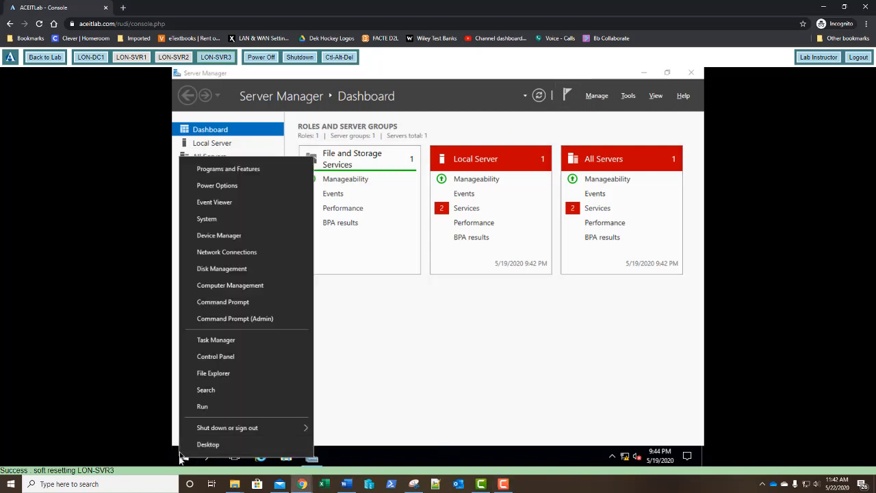
pyautogui.click(225, 291)
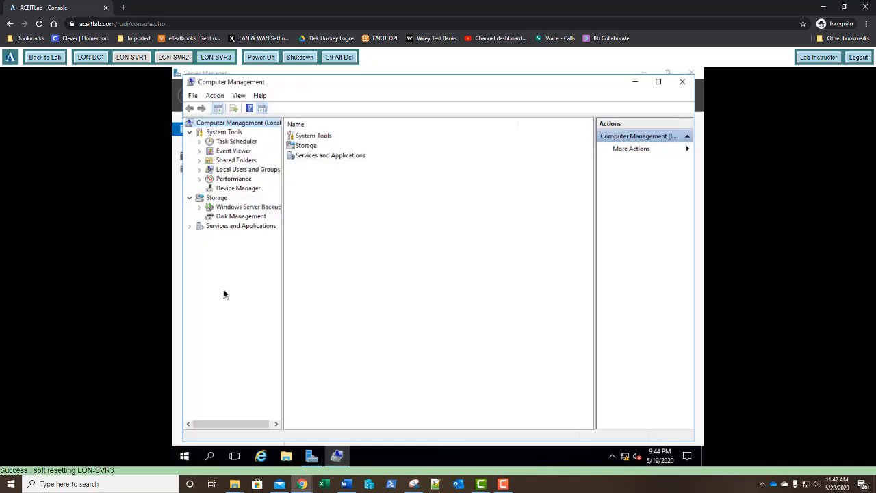
pyautogui.click(199, 170)
pyautogui.click(230, 179)
pyautogui.rightClick(231, 180)
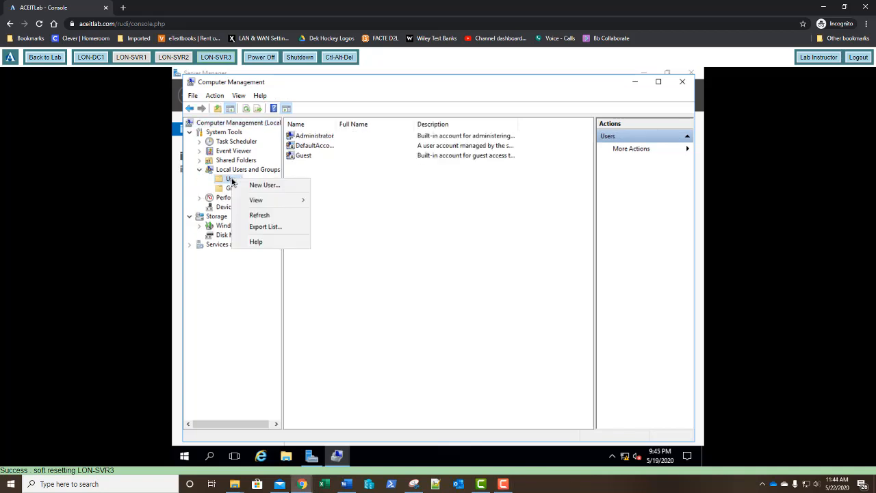
pyautogui.click(251, 185)
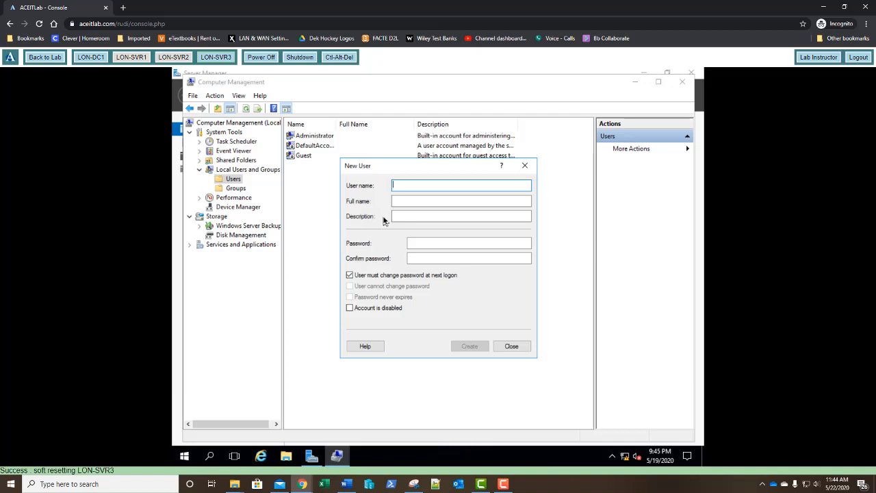
# Step: Set the new account's user name to User1 and full name to User 1, leaving the description blank
pyautogui.write('User1')
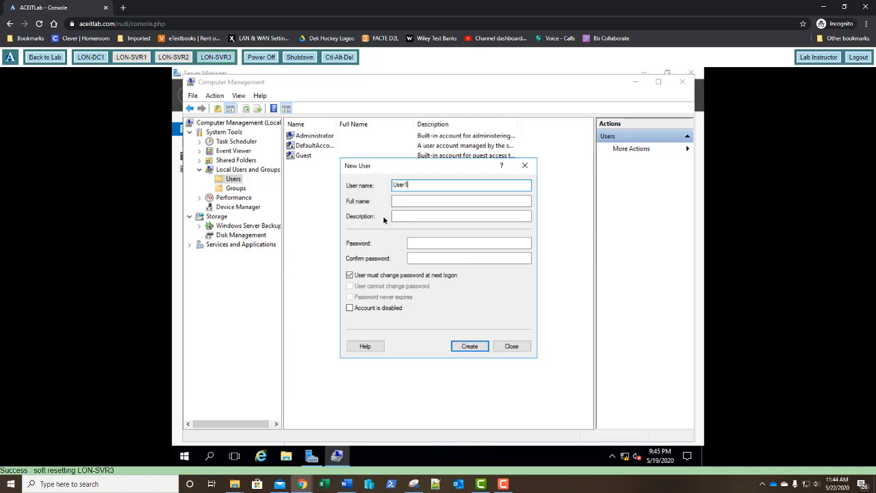
pyautogui.press('Tab')
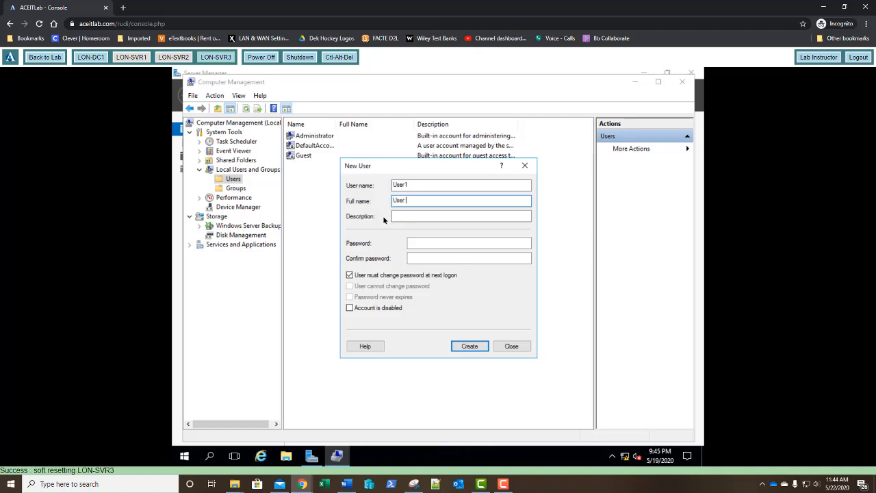
pyautogui.write('User 1')
pyautogui.press('Tab')
pyautogui.press('Tab')
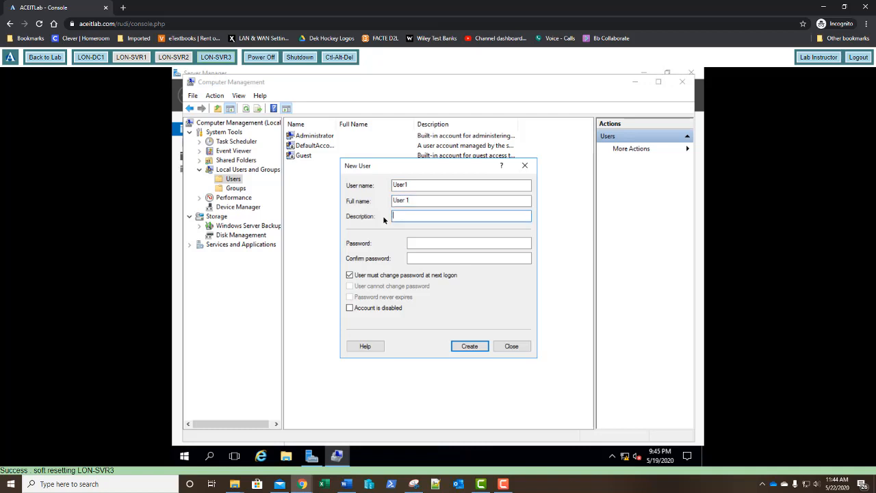
# Step: Enter and confirm the account password, create the user with the default password options, and close the New User dialog
pyautogui.write('Pa$')
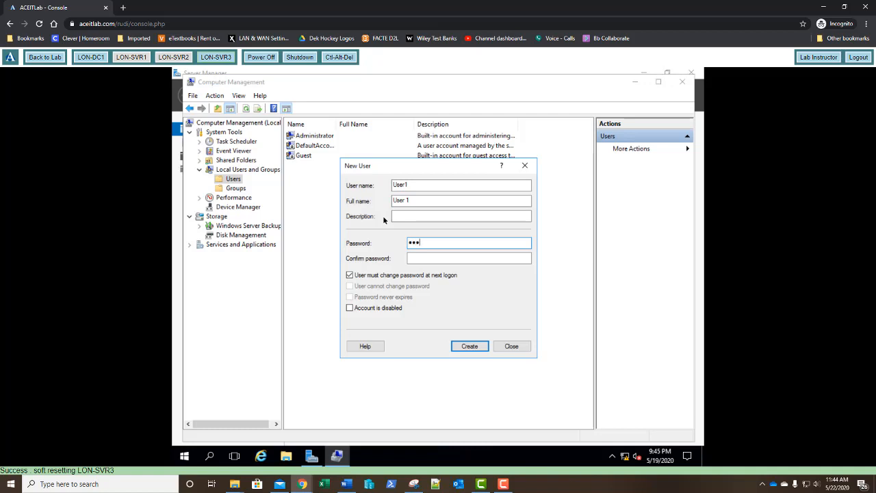
pyautogui.write('$w0rd')
pyautogui.press('Tab')
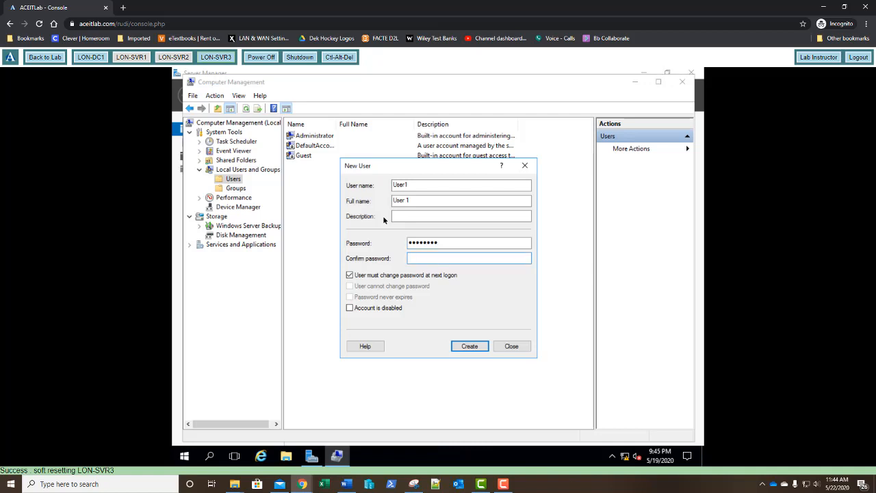
pyautogui.write('Pa$$w0rd')
pyautogui.click(470, 348)
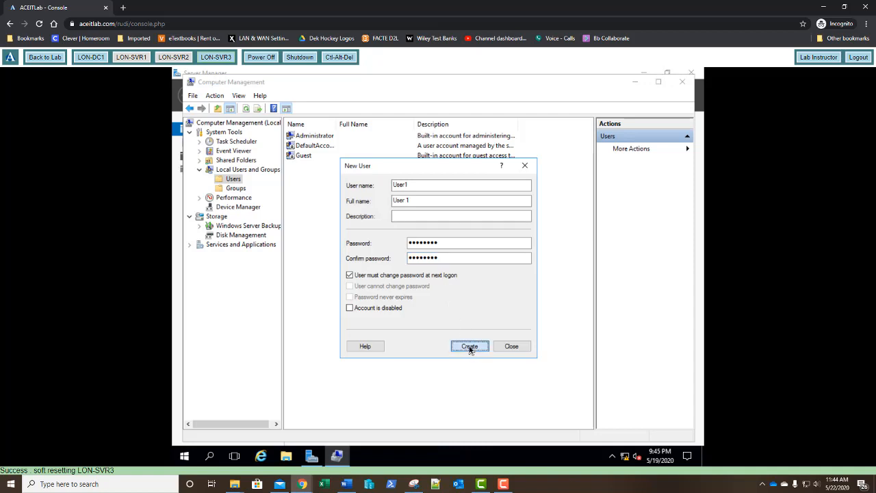
pyautogui.click(510, 346)
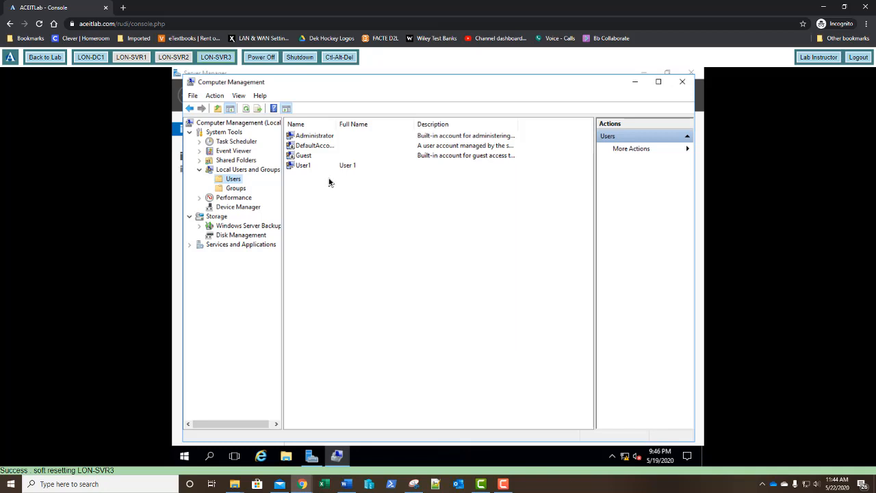
# Step: Examine the Windows System log in Event Viewer, viewing the DistributedCOM error's details and widening the Source column
pyautogui.click(223, 152)
pyautogui.click(199, 150)
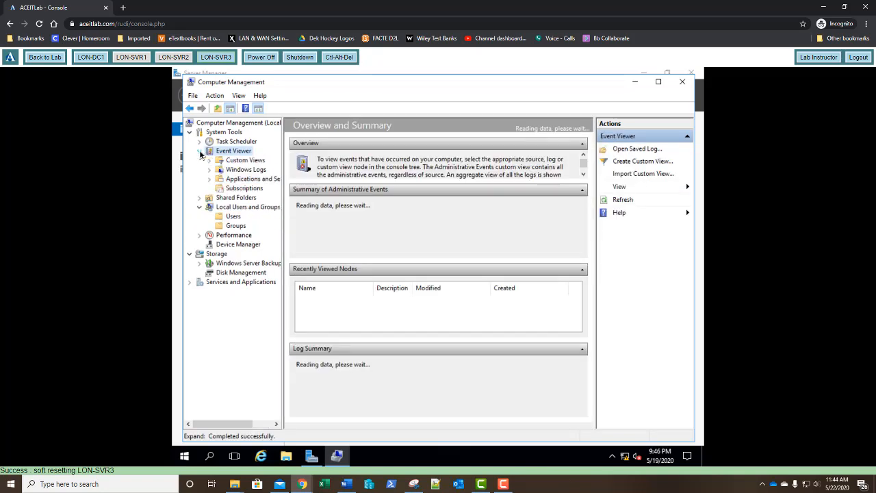
pyautogui.click(215, 171)
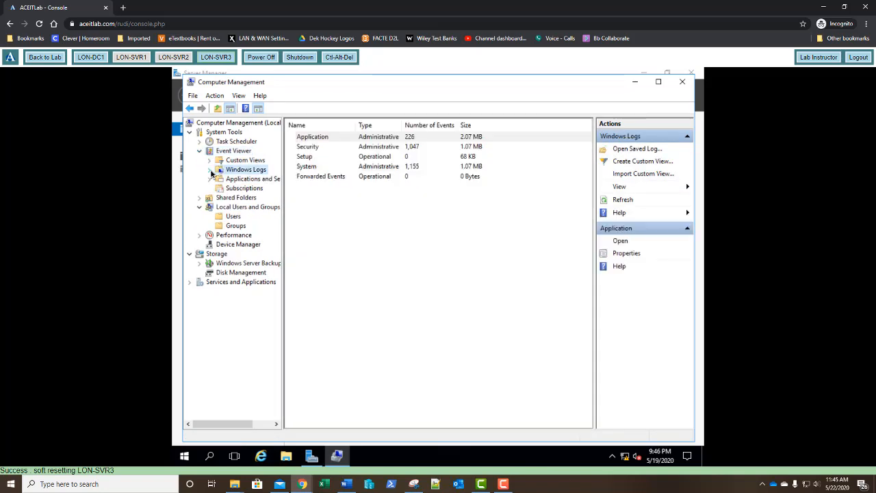
pyautogui.click(211, 171)
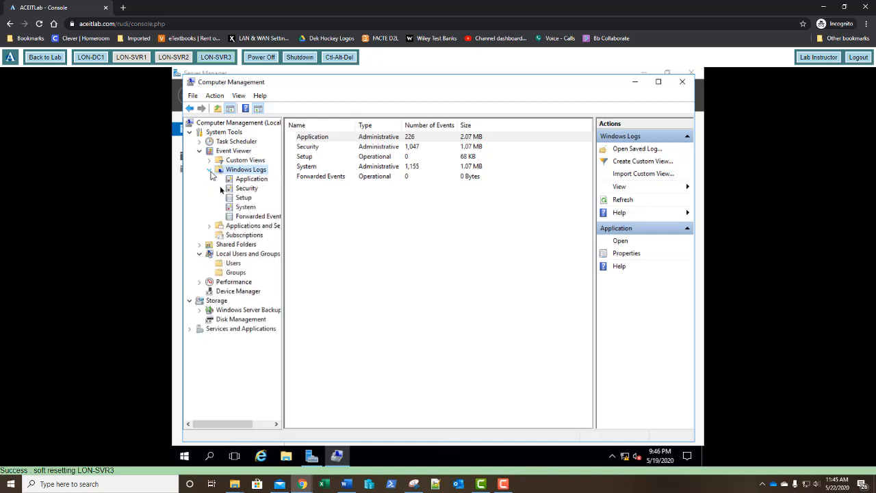
pyautogui.click(244, 208)
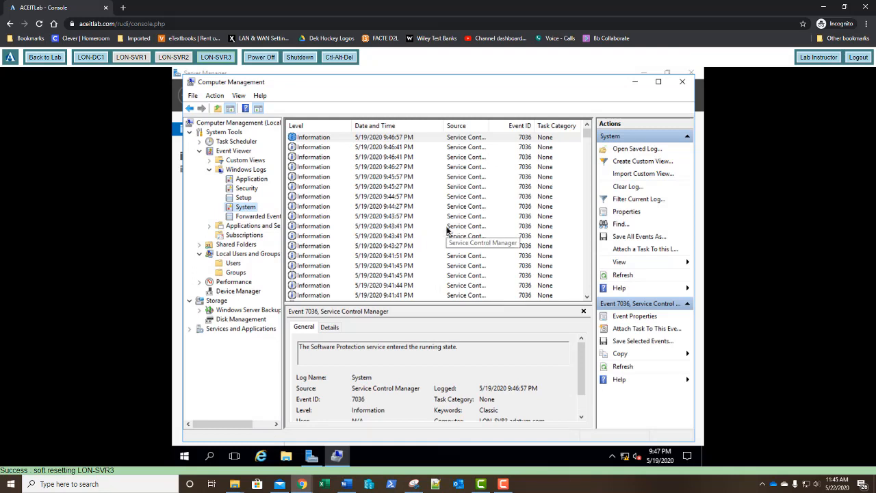
pyautogui.scroll(-6, 443, 227)
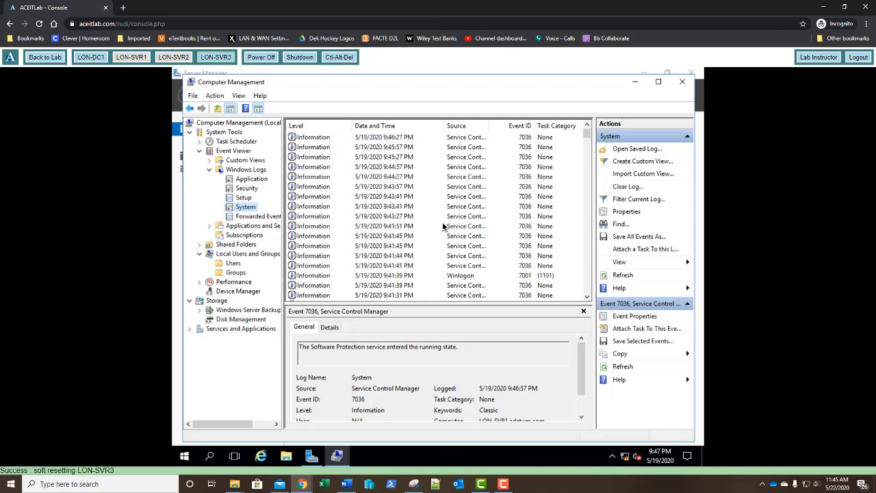
pyautogui.scroll(-4, 444, 224)
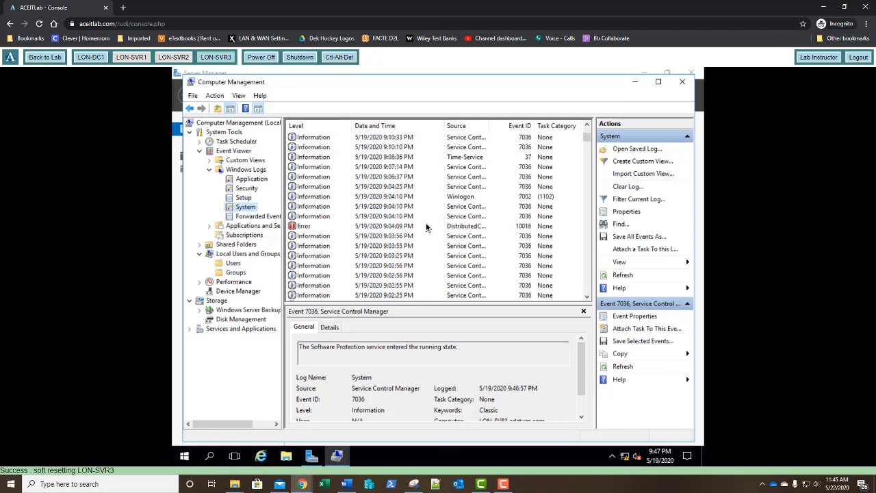
pyautogui.click(426, 226)
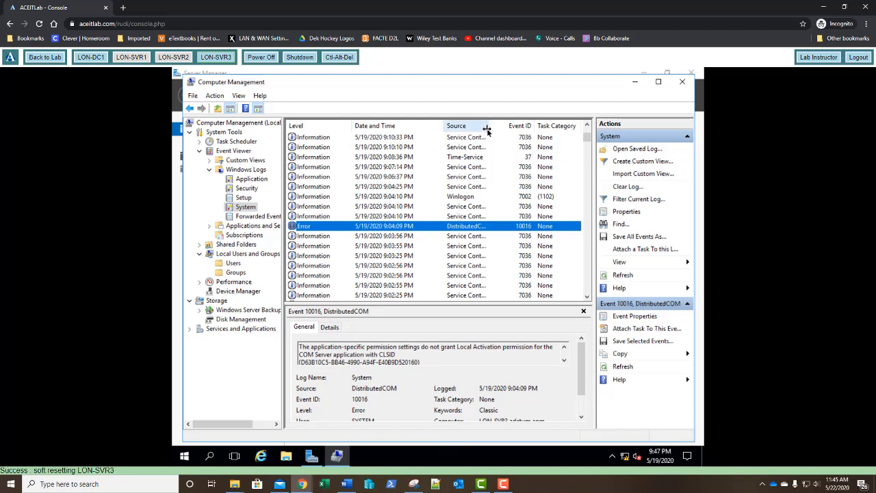
pyautogui.moveTo(486, 128); pyautogui.dragTo(494, 128)
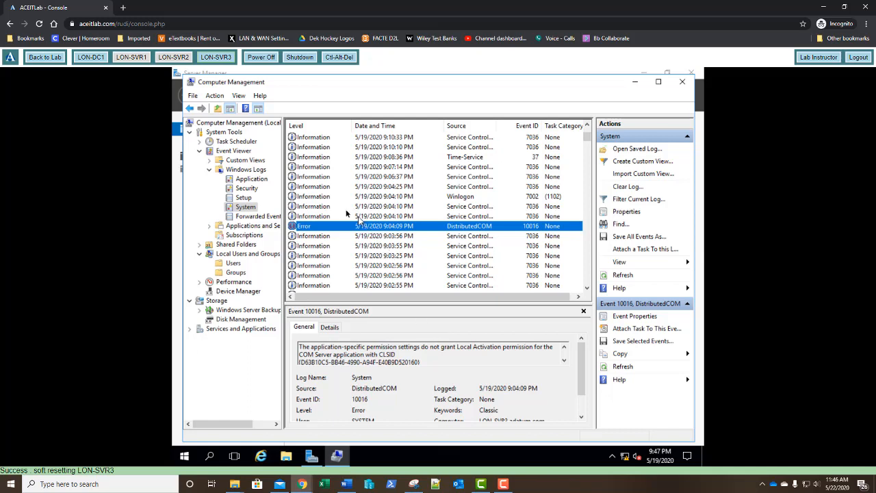
# Step: Review the Windows Application log, comparing the details of Security-SPP events 8198, 1003, 1014 and 8200
pyautogui.click(258, 180)
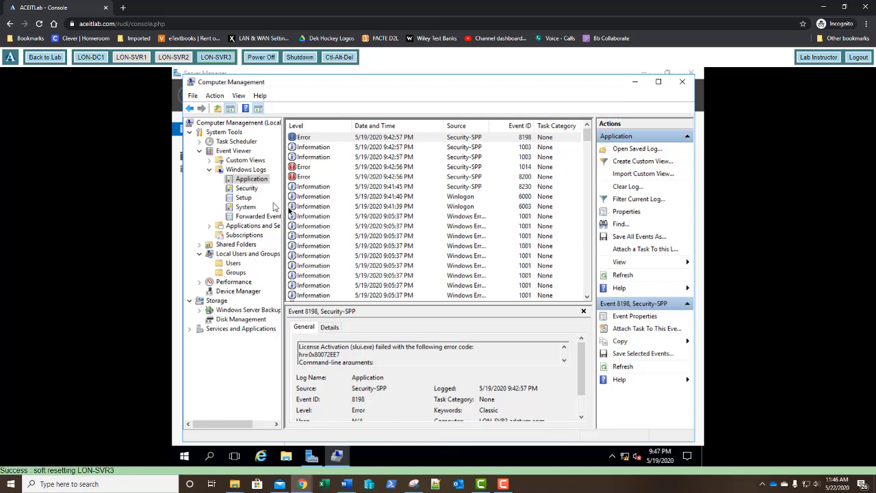
pyautogui.click(426, 139)
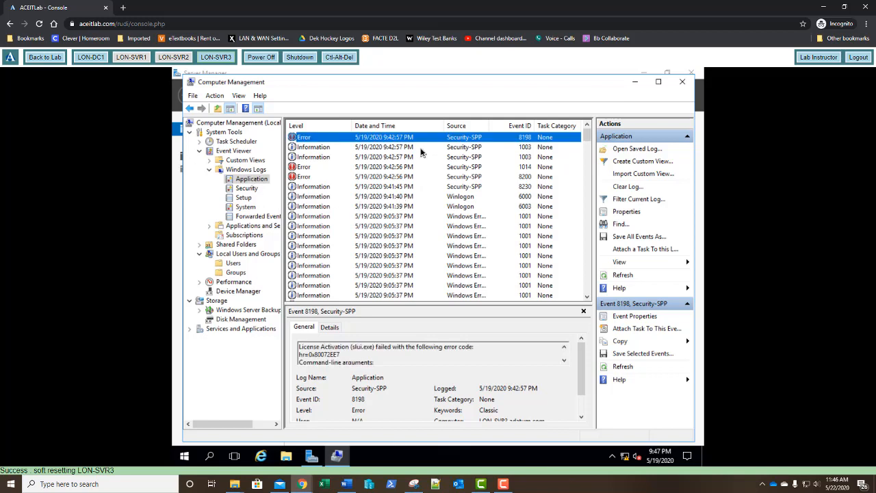
pyautogui.click(421, 148)
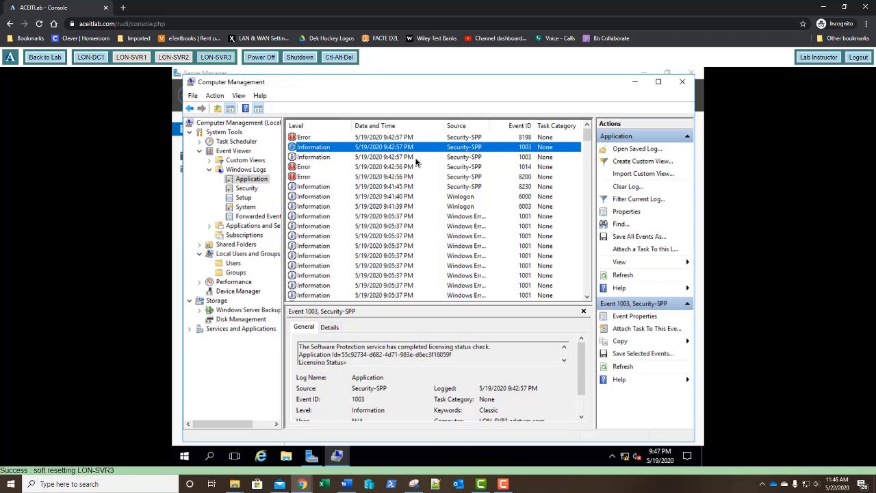
pyautogui.click(415, 167)
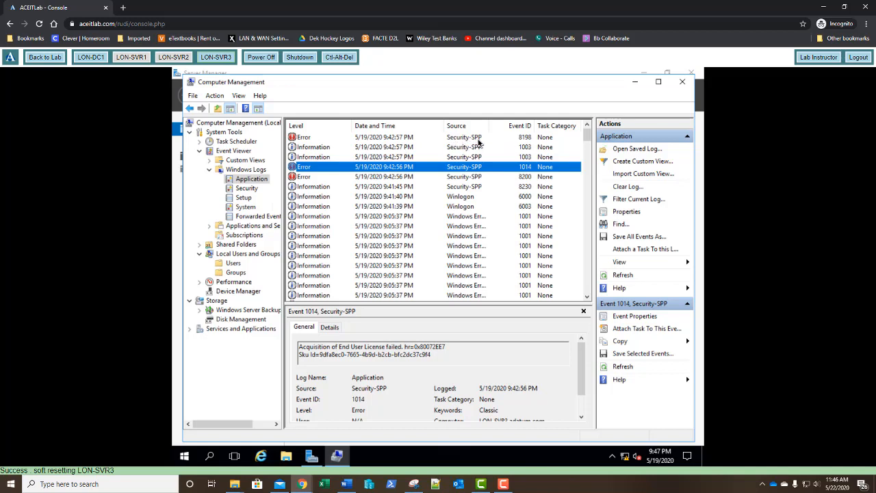
pyautogui.click(517, 139)
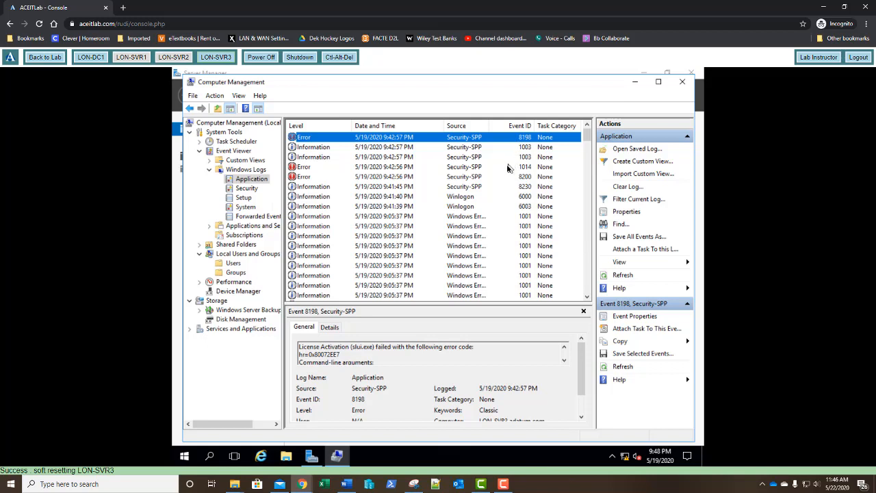
pyautogui.click(508, 168)
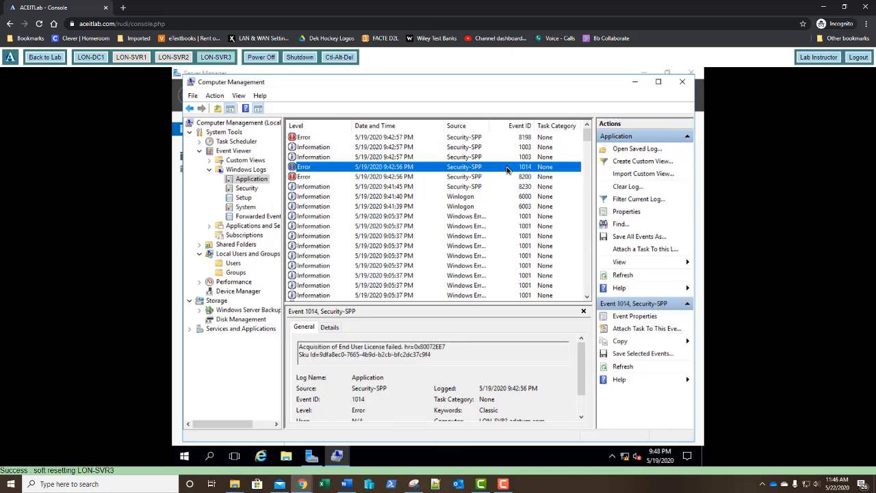
pyautogui.click(505, 178)
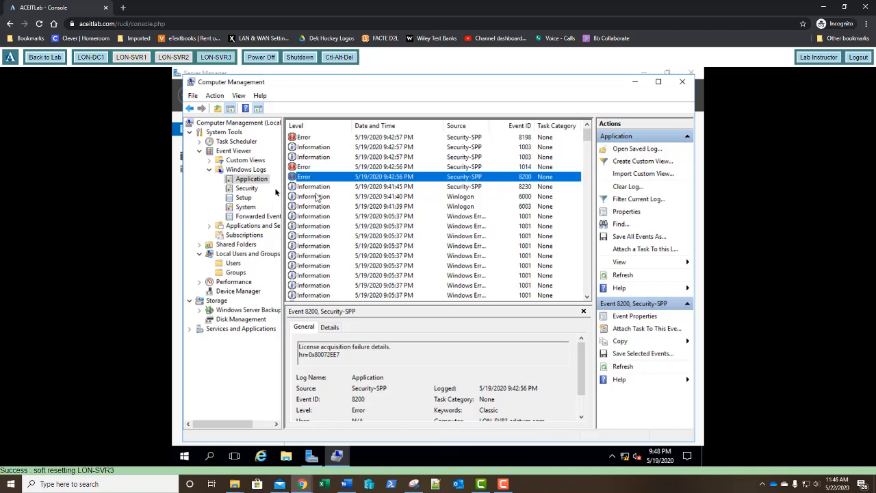
# Step: Review the Device Manager hardware list, and widen the Services list to read the Application Management service's description
pyautogui.click(233, 291)
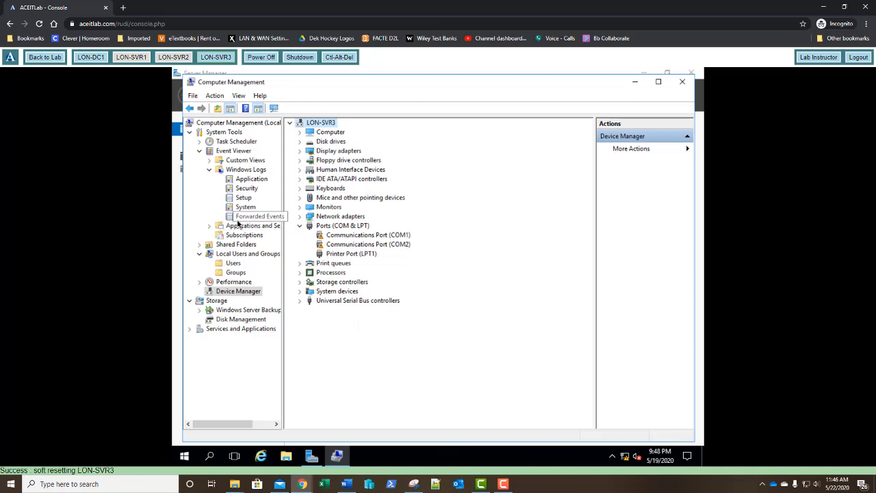
pyautogui.click(190, 329)
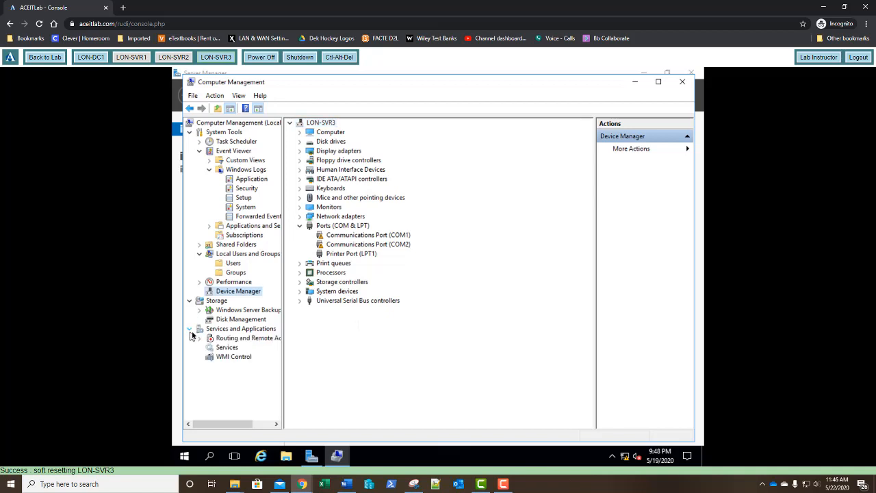
pyautogui.click(226, 348)
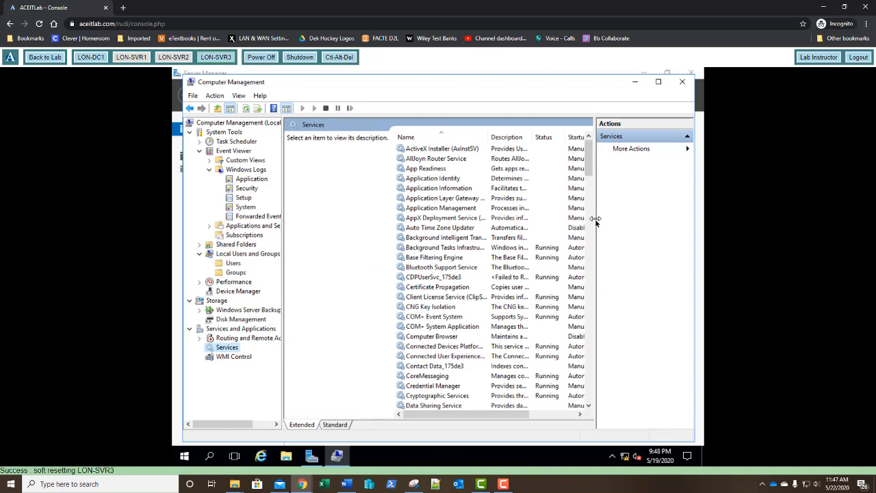
pyautogui.moveTo(594, 220); pyautogui.dragTo(624, 242)
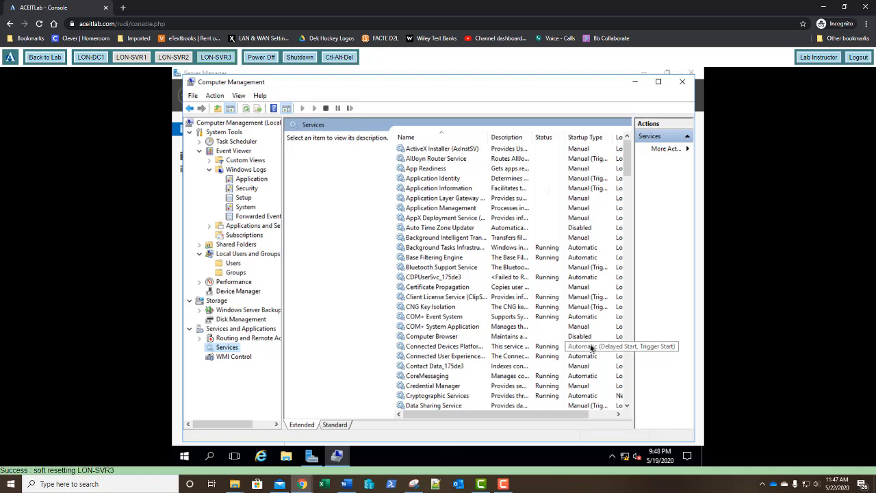
pyautogui.click(440, 209)
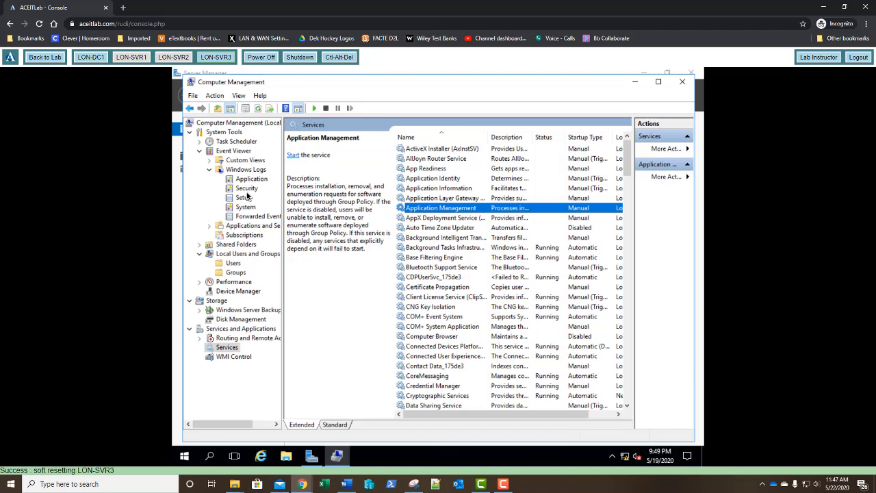
# Step: View the options for connecting Computer Management to another computer and dismiss them without connecting
pyautogui.rightClick(233, 125)
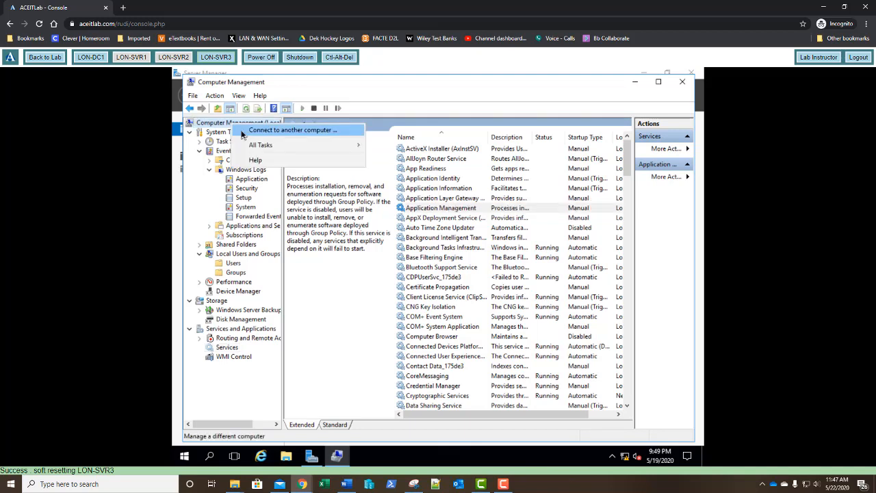
pyautogui.click(241, 132)
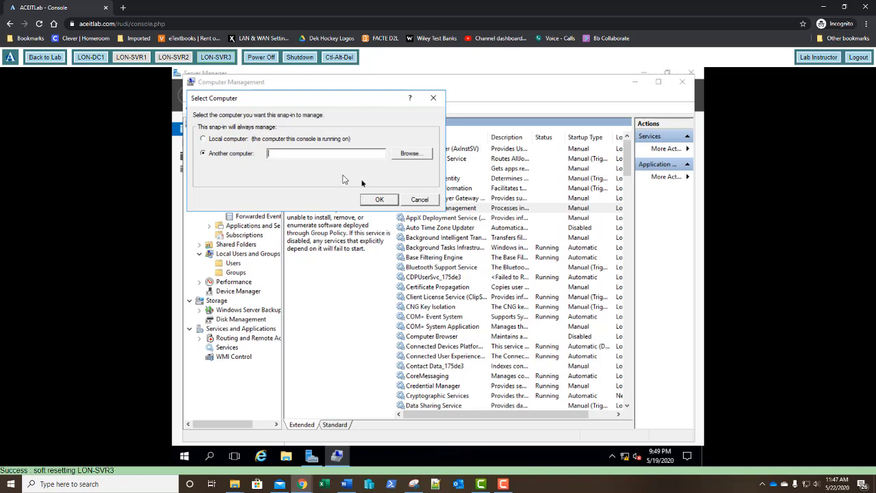
pyautogui.click(417, 199)
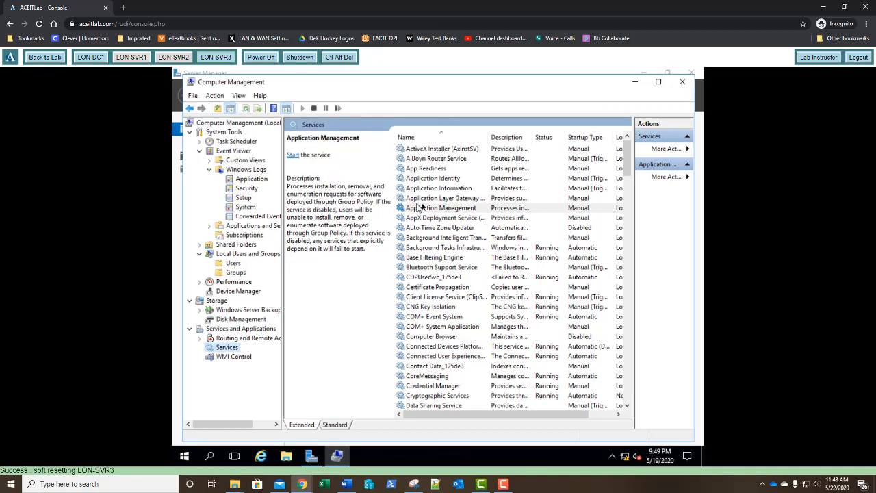
# Step: Close Computer Management and review the Local Server properties in Server Manager, including the update, time zone and hardware details
pyautogui.click(682, 83)
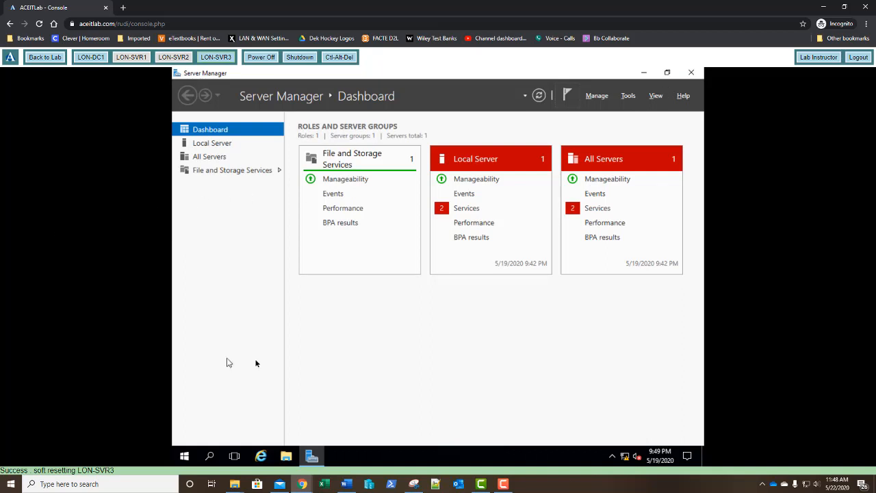
pyautogui.click(215, 144)
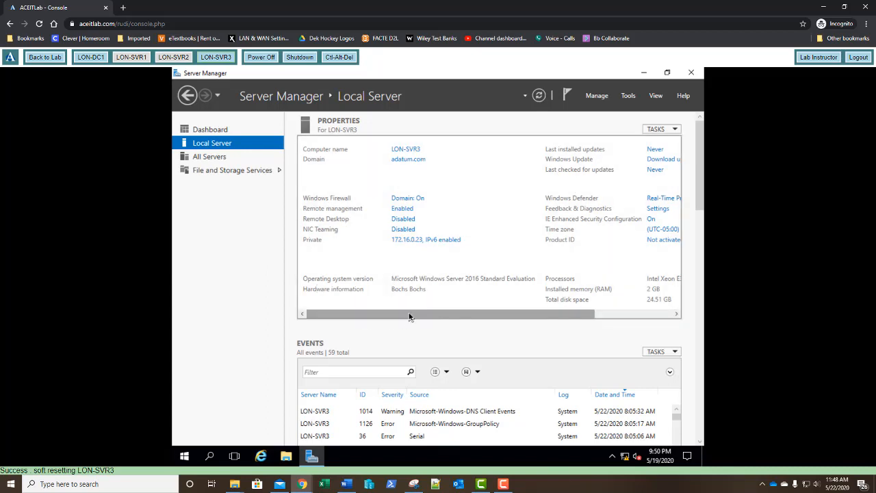
pyautogui.moveTo(409, 317); pyautogui.dragTo(486, 286)
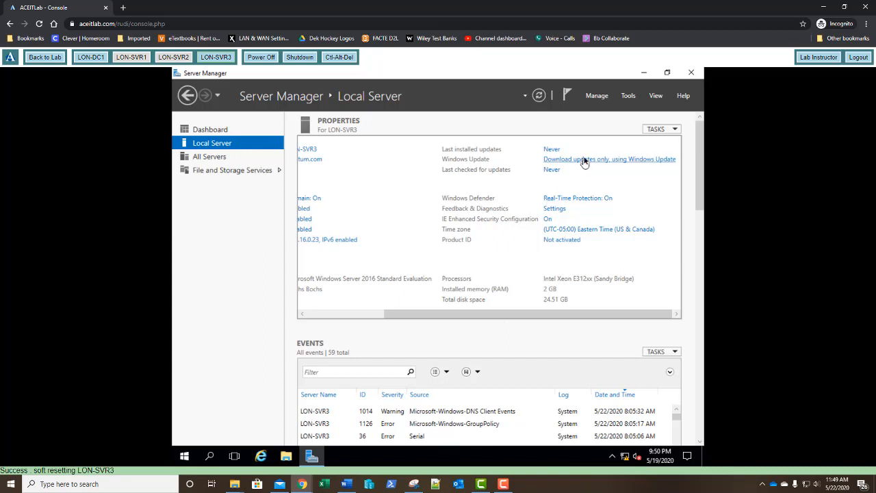
# Step: Launch Computer Management and Event Viewer in turn from Server Manager's administrative tools, closing each after viewing it
pyautogui.click(632, 99)
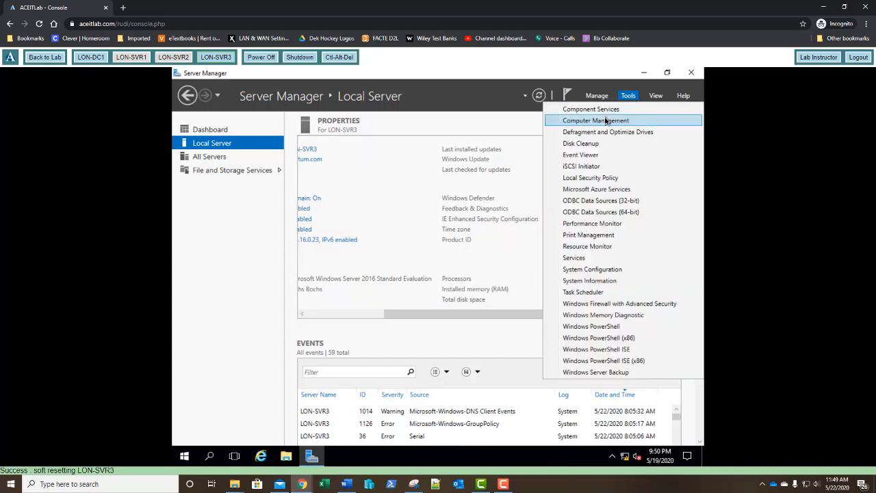
pyautogui.click(605, 122)
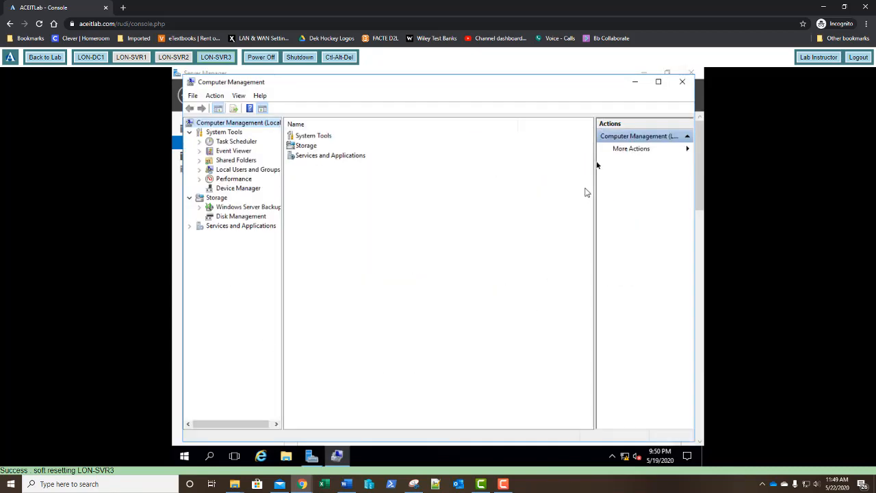
pyautogui.click(682, 83)
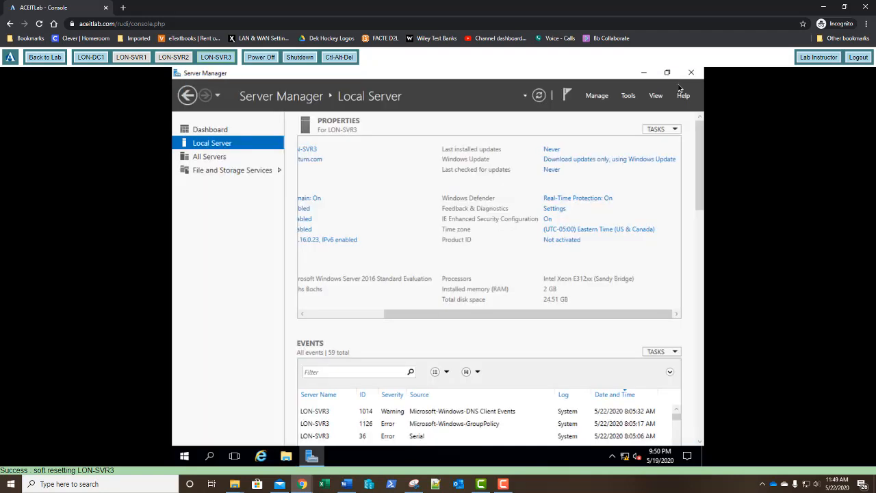
pyautogui.click(630, 97)
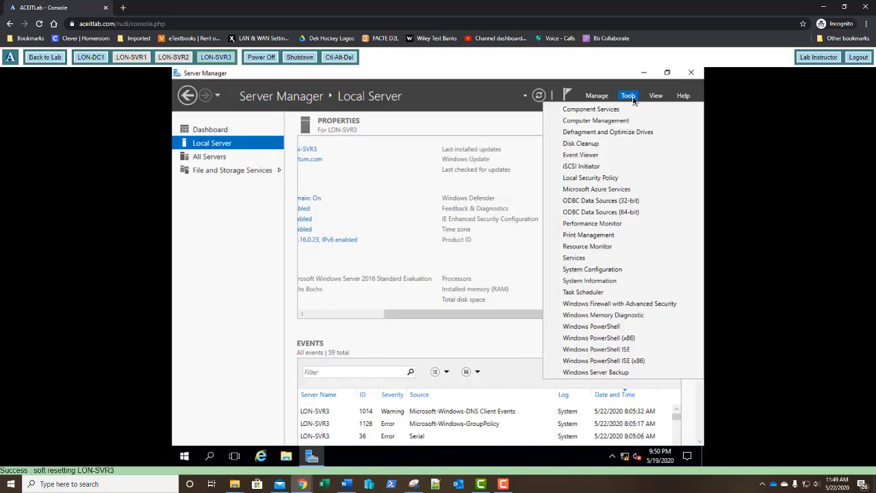
pyautogui.click(586, 155)
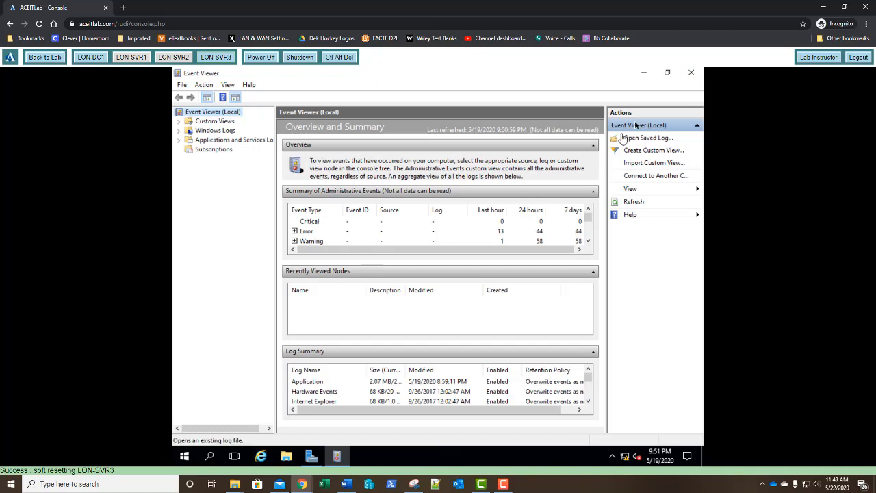
pyautogui.click(690, 77)
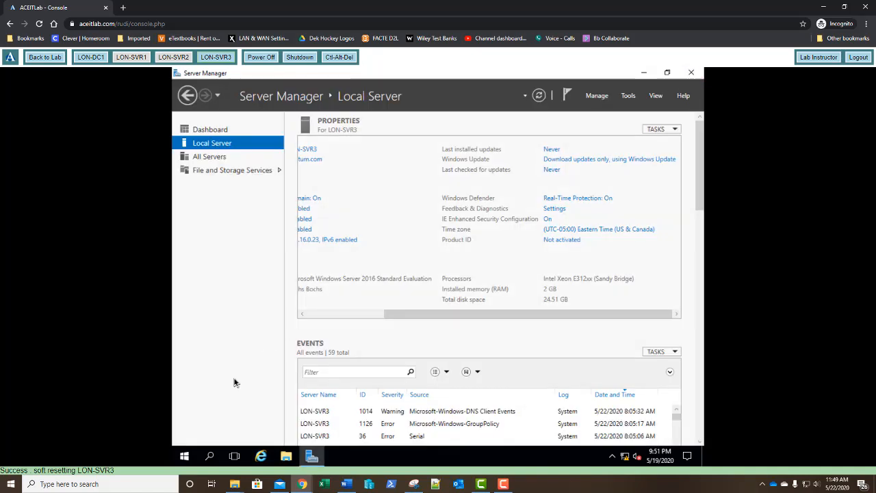
# Step: Sign out of the current user account on LON-SVR3
pyautogui.click(185, 453)
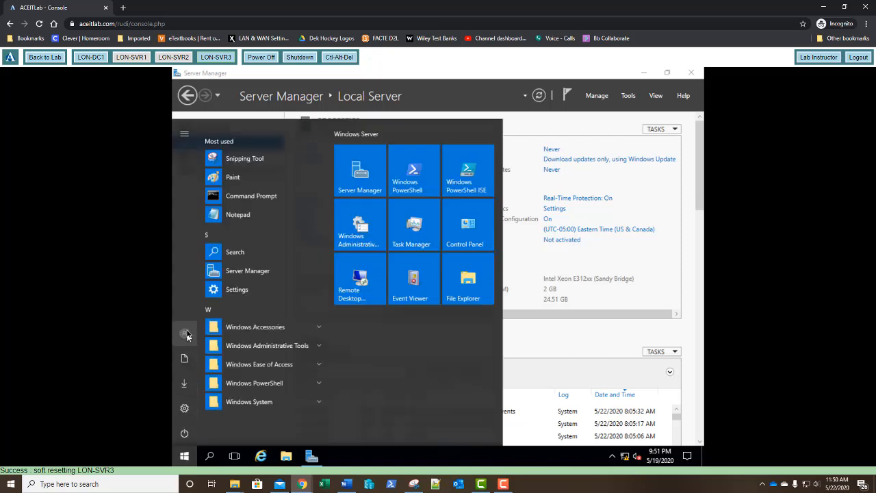
pyautogui.click(185, 333)
pyautogui.click(200, 308)
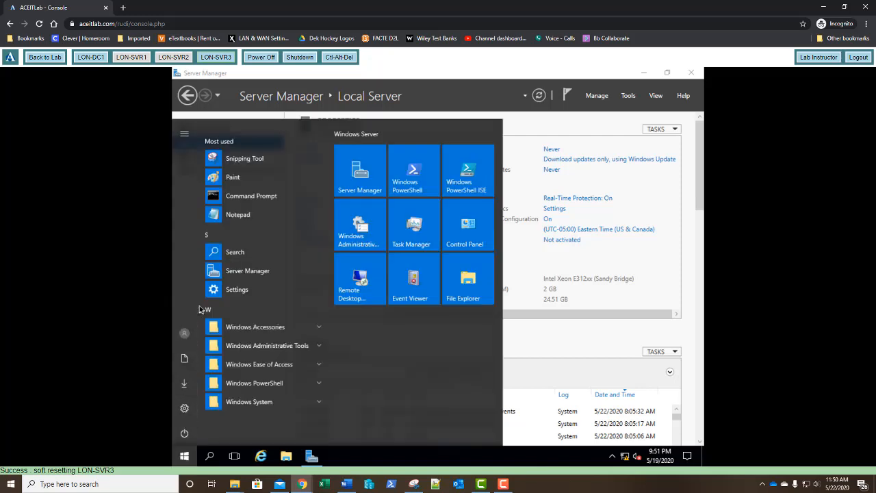